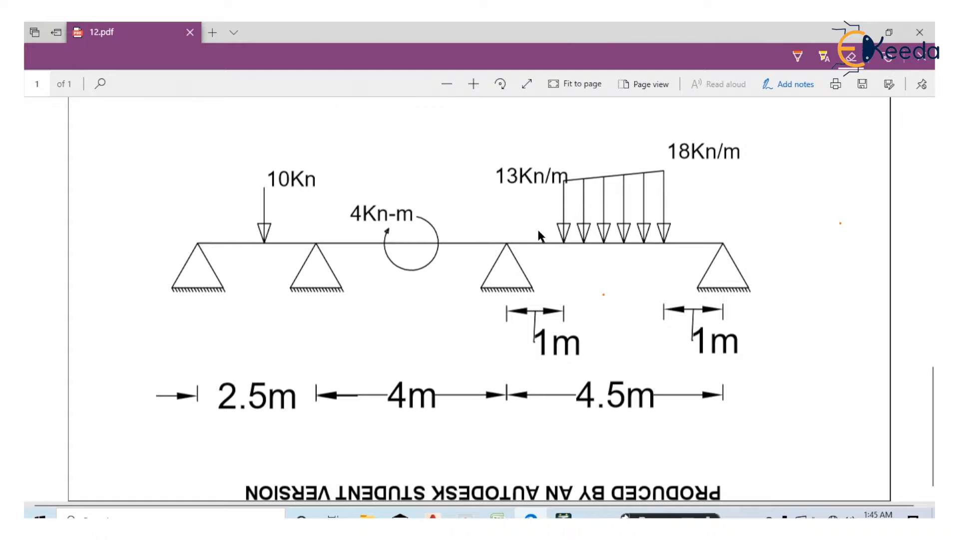
# Switch to STAAD.Pro and copy the node at the origin, pasting it with an X offset of 2.5 m
pyautogui.click(798, 56)
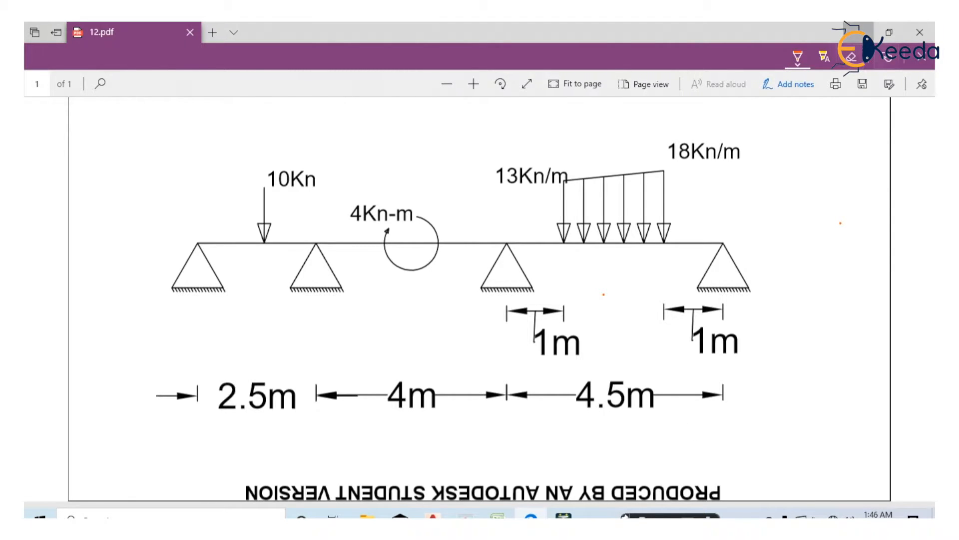
pyautogui.click(919, 32)
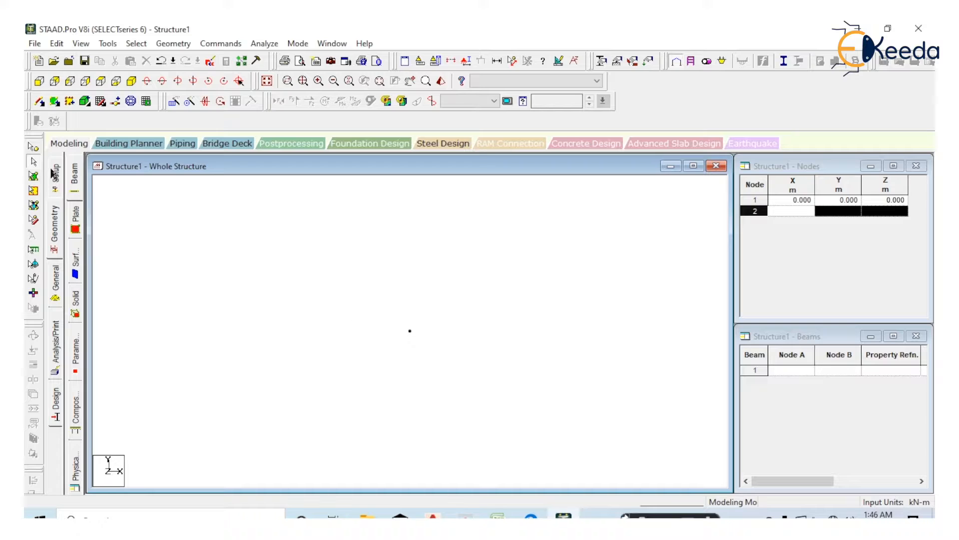
pyautogui.click(33, 147)
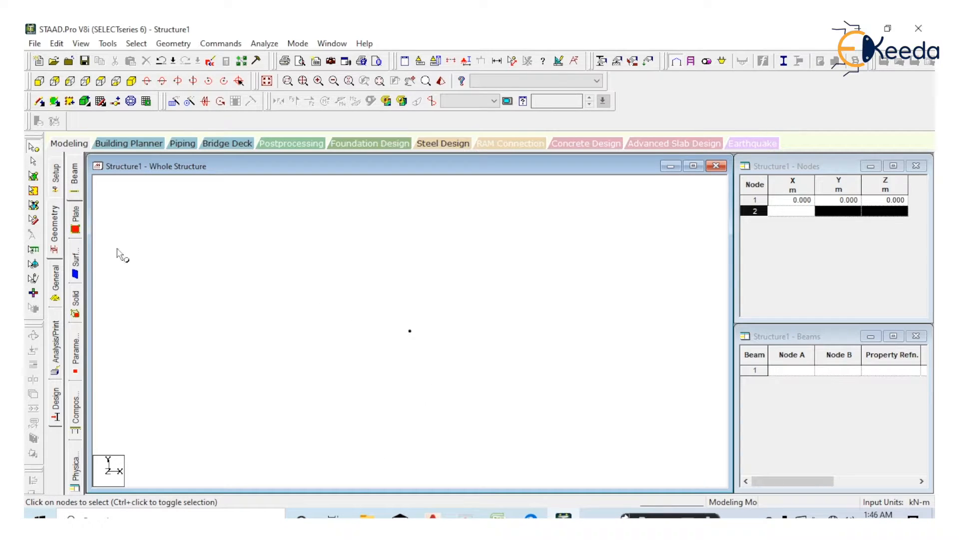
pyautogui.moveTo(487, 281); pyautogui.dragTo(386, 403)
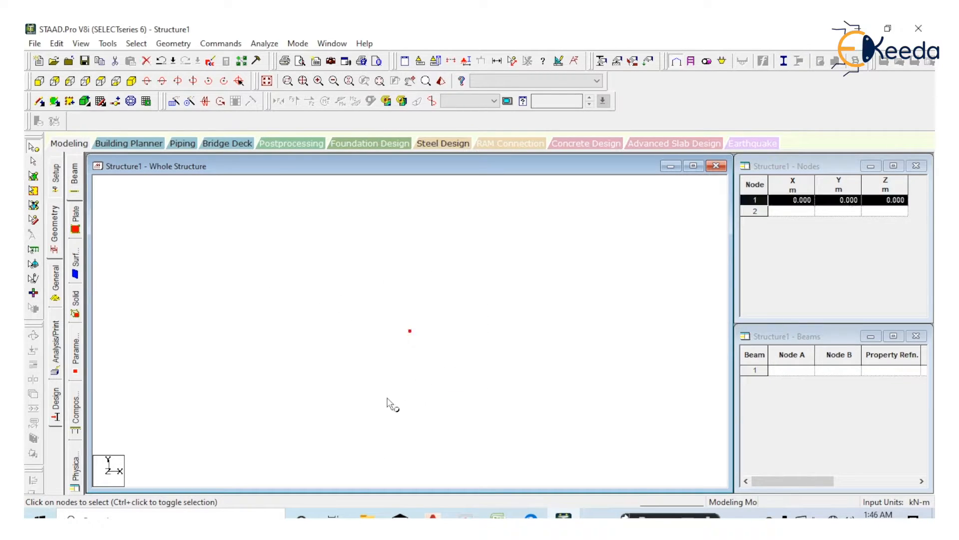
pyautogui.rightClick(330, 329)
pyautogui.click(373, 138)
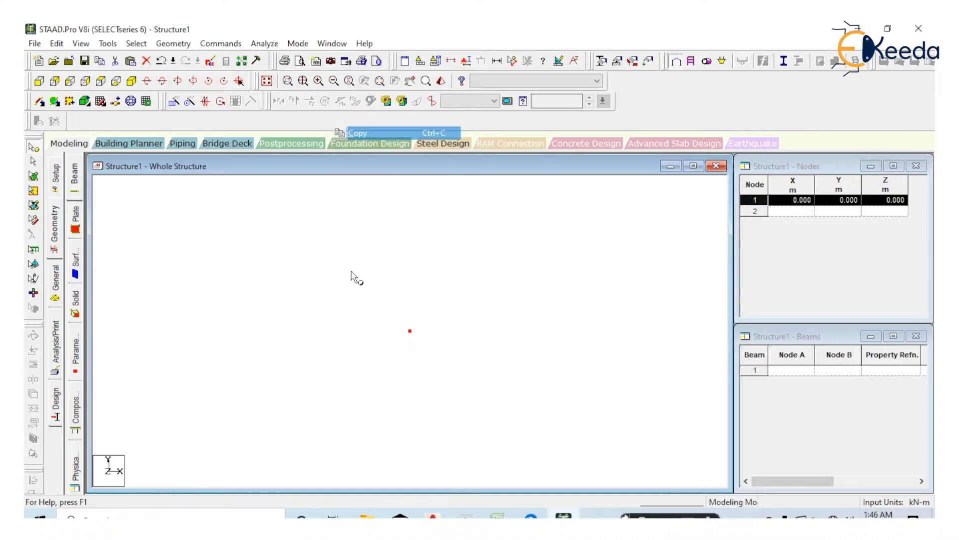
pyautogui.rightClick(346, 286)
pyautogui.click(394, 321)
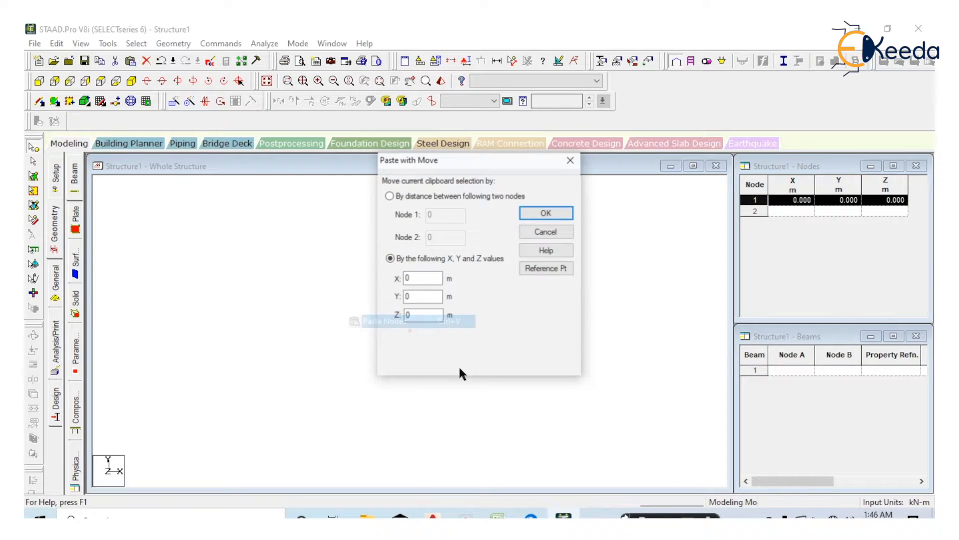
pyautogui.doubleClick(424, 278)
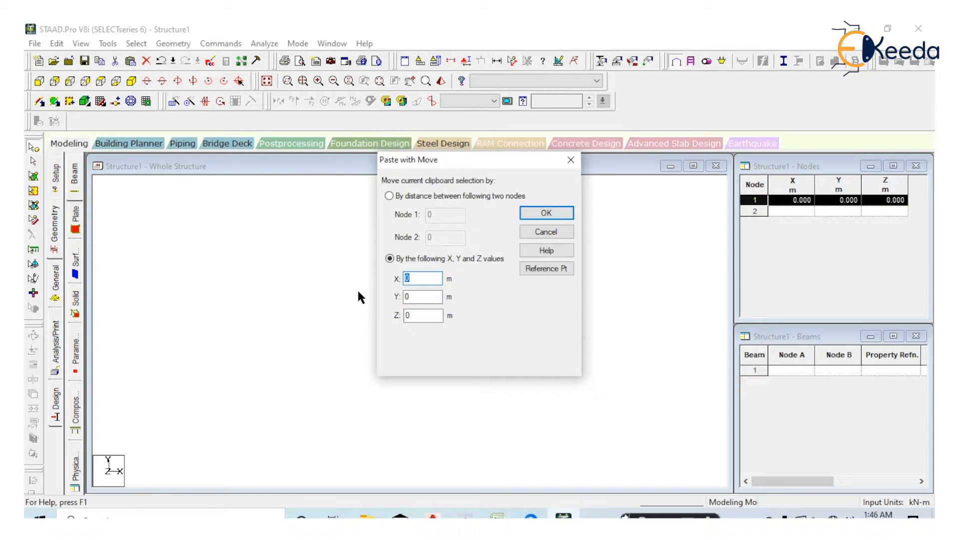
pyautogui.write('2.5')
pyautogui.click(546, 213)
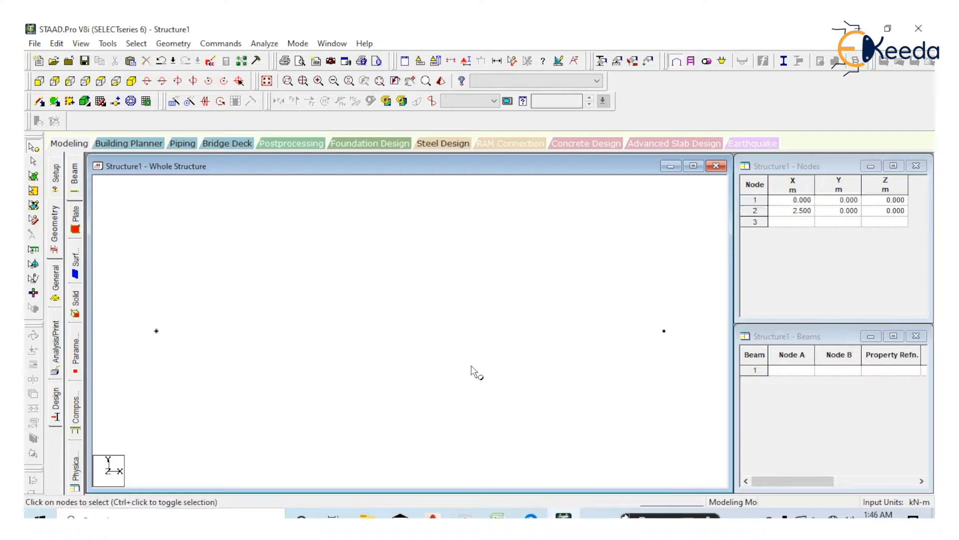
# Copy the node at X 2.5 m and paste it with an X offset of 4 m, checking the second span in 12.pdf
pyautogui.scroll(-2, 471, 366)
pyautogui.moveTo(528, 355); pyautogui.dragTo(458, 363, button='middle')
pyautogui.moveTo(579, 299); pyautogui.dragTo(519, 389)
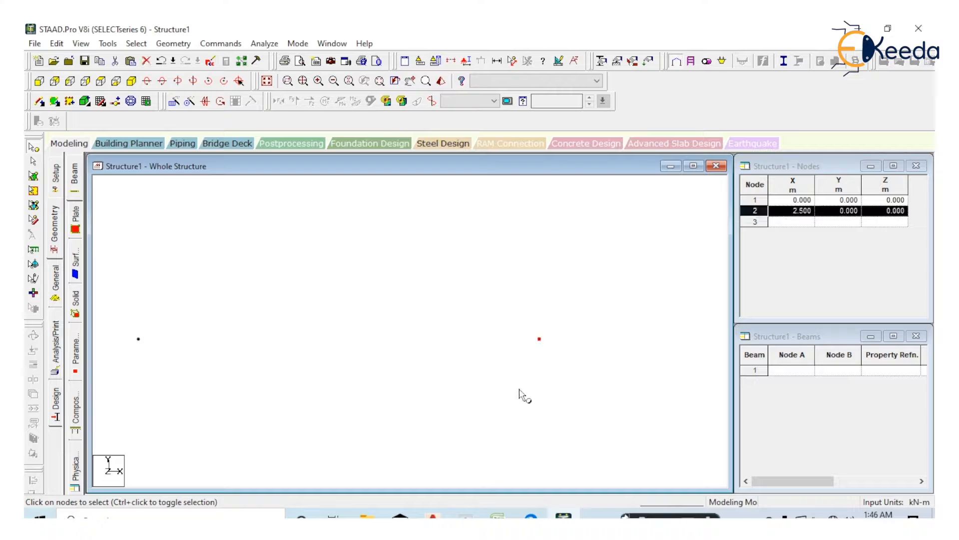
pyautogui.rightClick(423, 382)
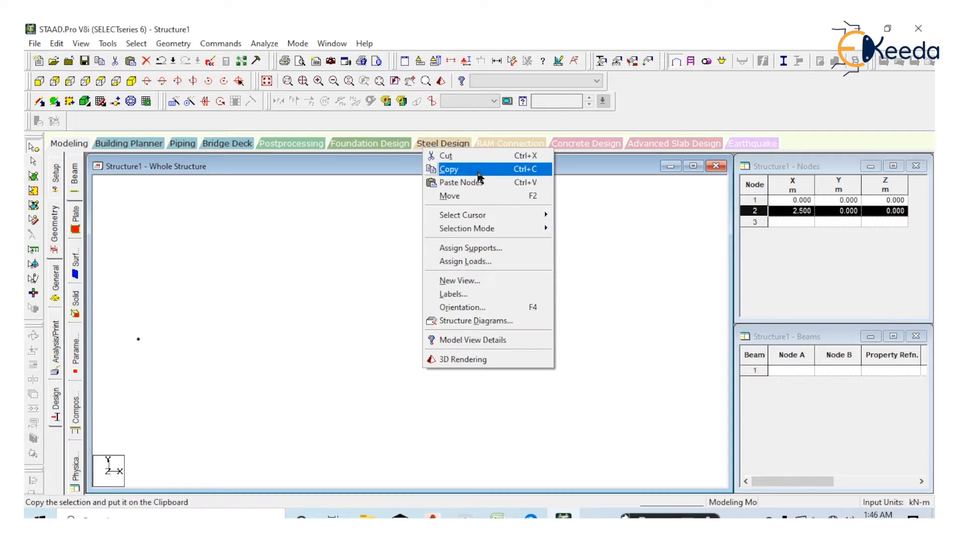
pyautogui.click(478, 170)
pyautogui.rightClick(361, 324)
pyautogui.click(399, 138)
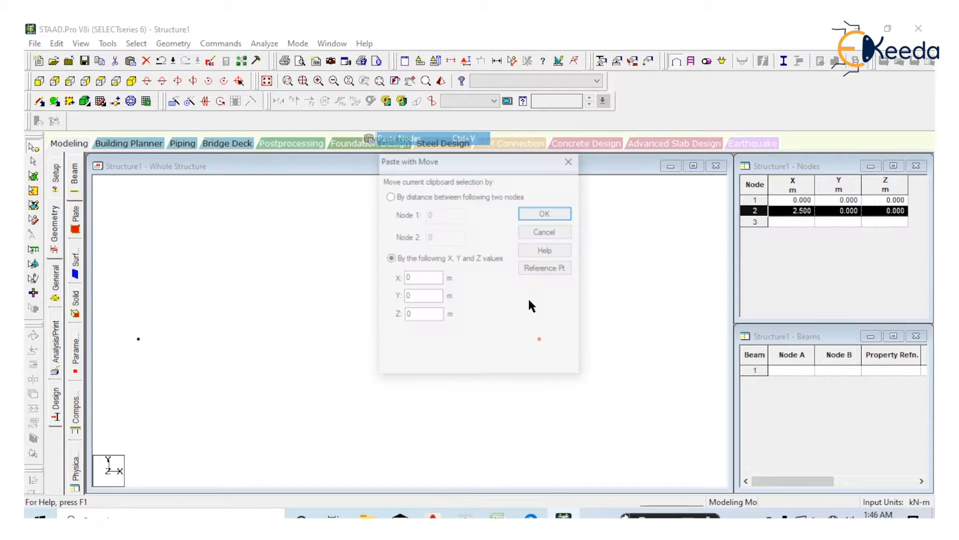
pyautogui.click(419, 279)
pyautogui.doubleClick(418, 280)
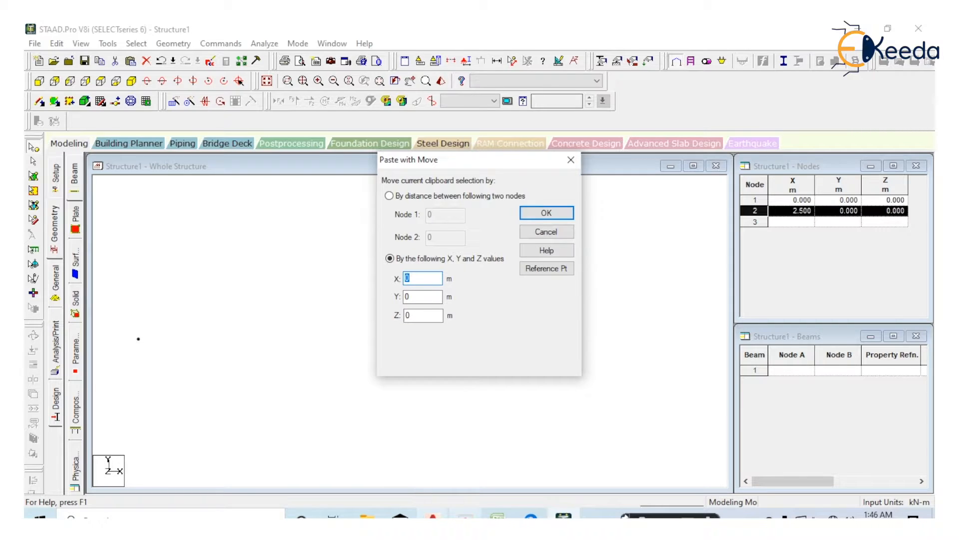
pyautogui.moveTo(531, 517)
pyautogui.click(469, 454)
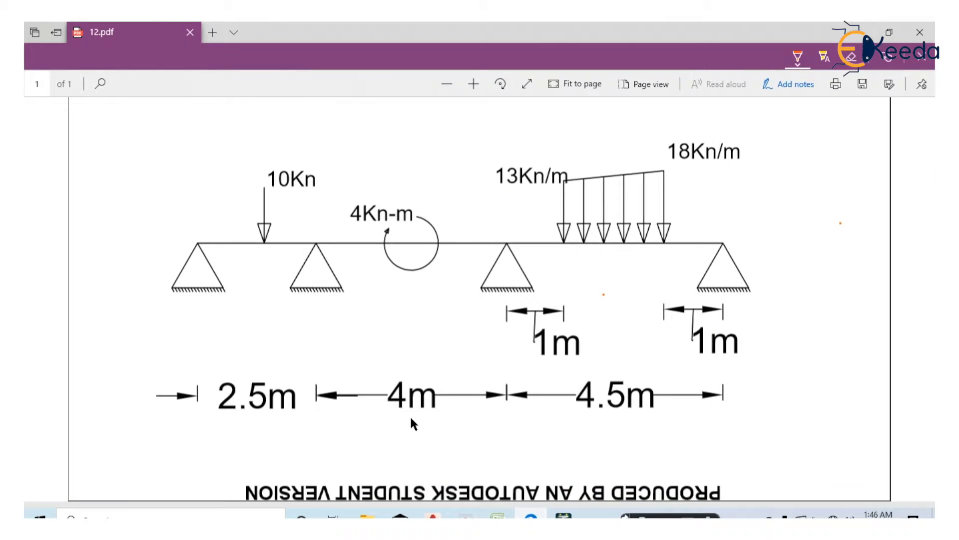
pyautogui.hotkey('alt', 'Tab')
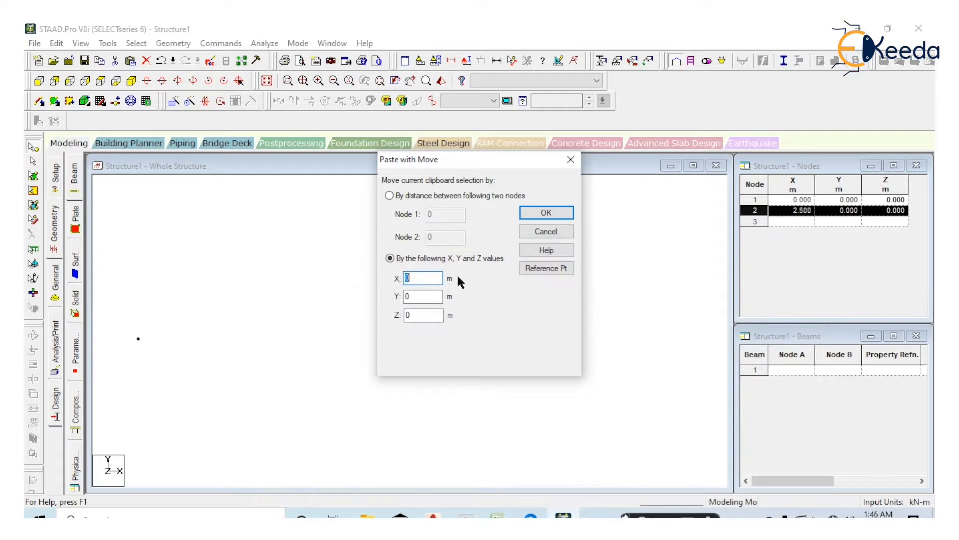
pyautogui.write('4')
pyautogui.click(546, 213)
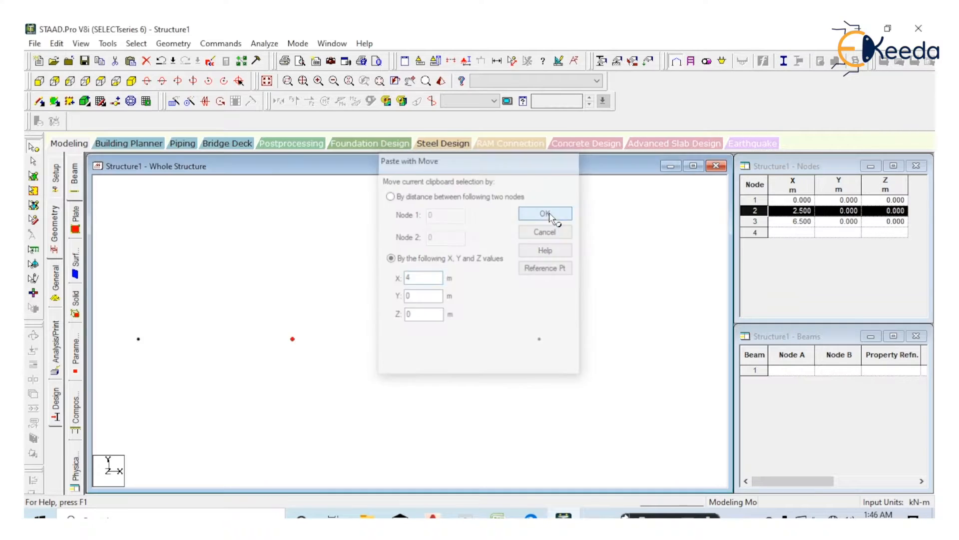
# Copy the node at X 6.5 m and paste it with an X offset of 4.5 m
pyautogui.click(493, 338)
pyautogui.rightClick(429, 377)
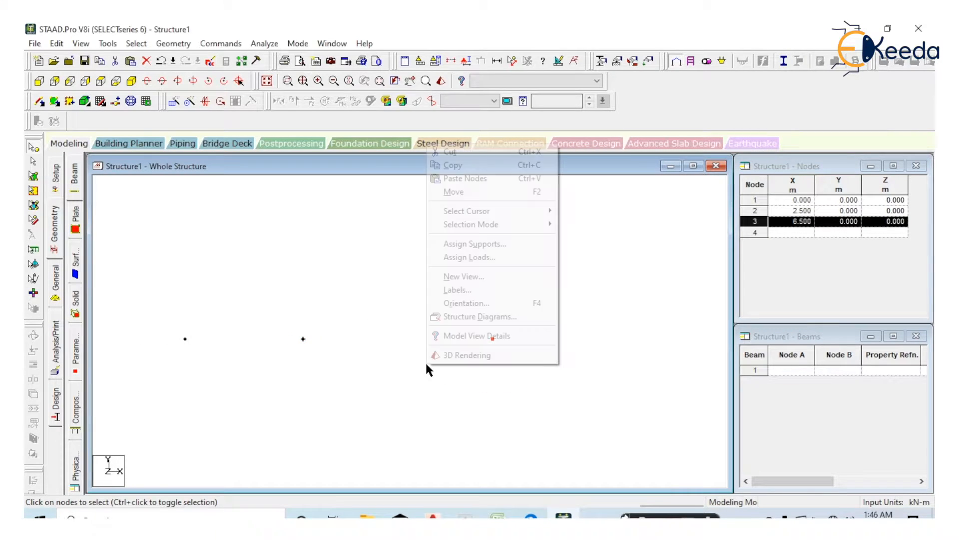
pyautogui.click(503, 166)
pyautogui.rightClick(430, 298)
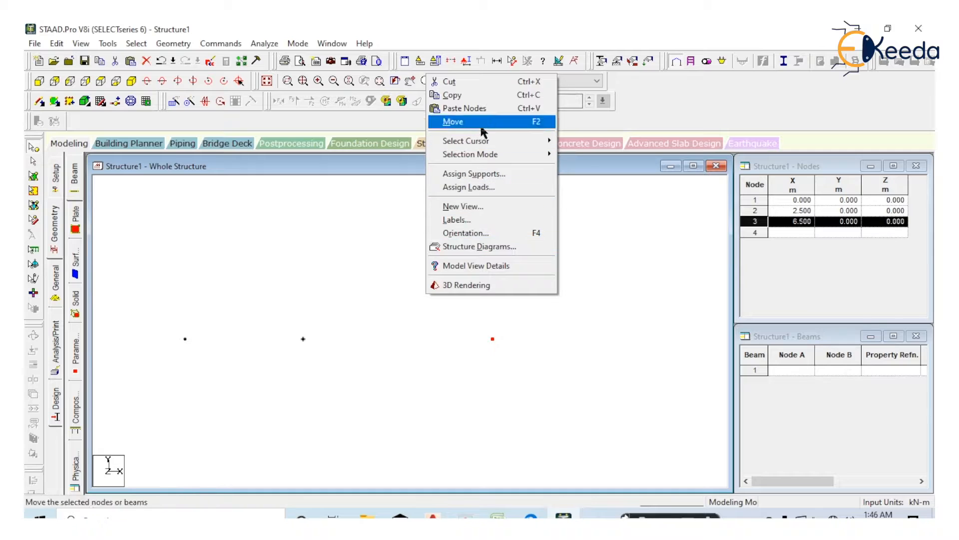
pyautogui.click(465, 108)
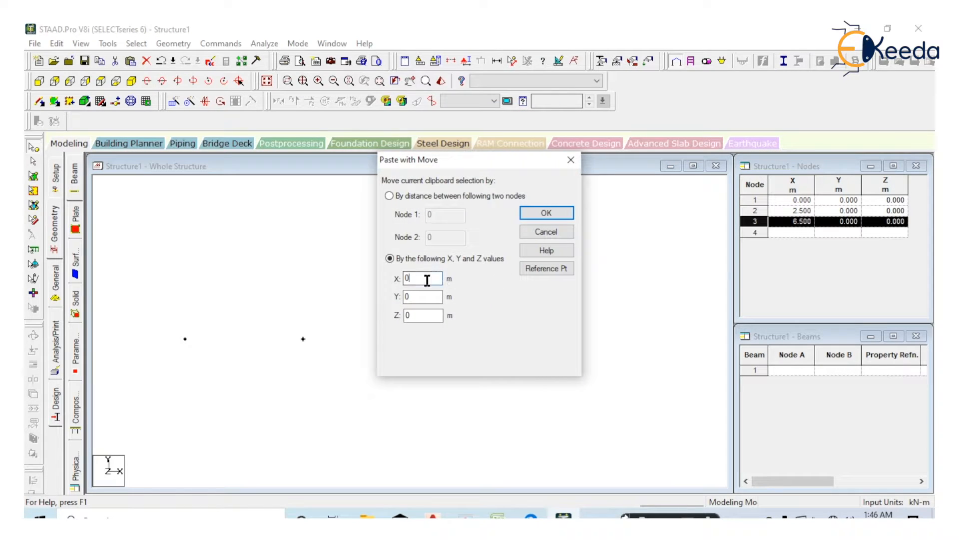
pyautogui.write('4.5')
pyautogui.click(560, 216)
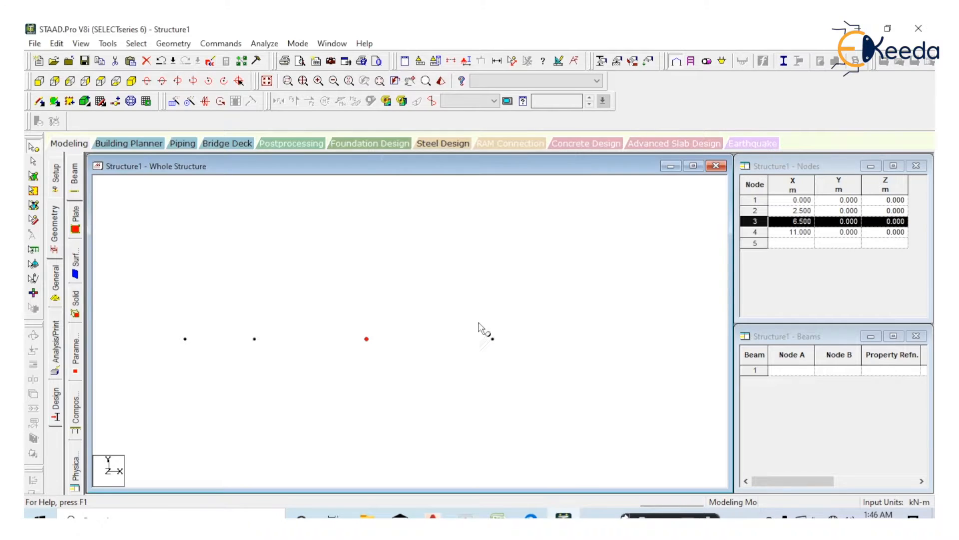
# Add beams connecting the four nodes in sequence from the origin to the far end
pyautogui.click(39, 101)
pyautogui.moveTo(211, 332); pyautogui.dragTo(572, 332)
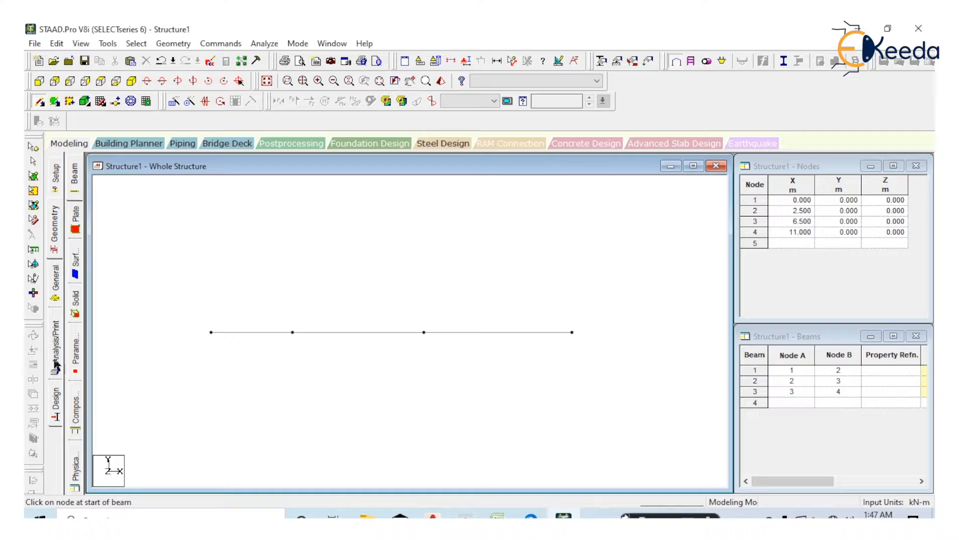
# Define a rectangular concrete section property with YD 0.3 m and ZD 0.2 m
pyautogui.click(55, 287)
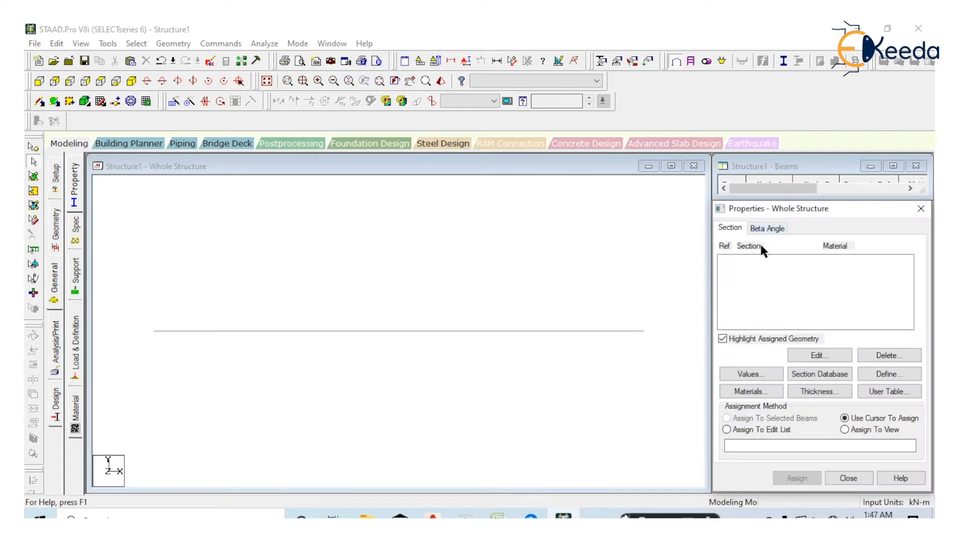
pyautogui.click(885, 374)
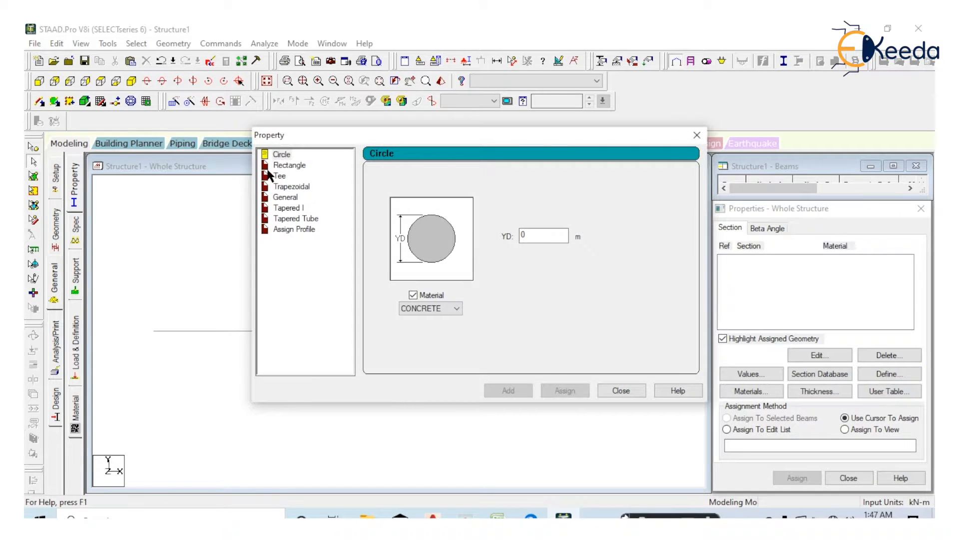
pyautogui.click(290, 165)
pyautogui.click(536, 225)
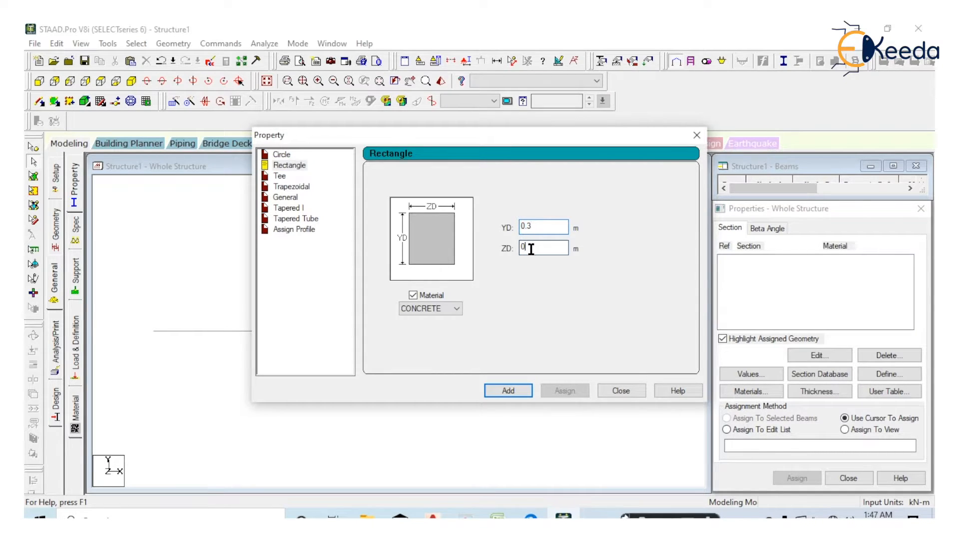
pyautogui.write('.2')
pyautogui.click(514, 388)
pyautogui.click(609, 390)
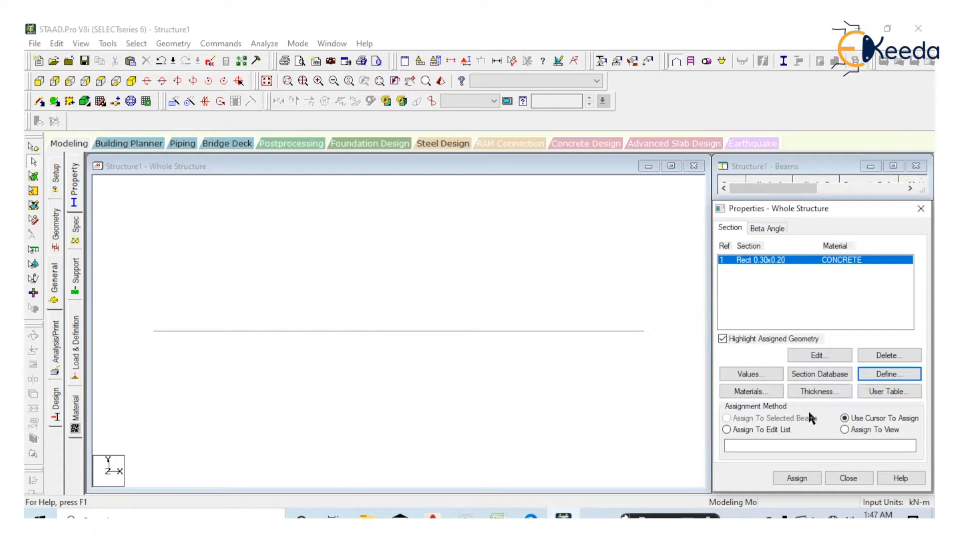
# Assign the rectangular concrete section to all beams in the view
pyautogui.click(845, 429)
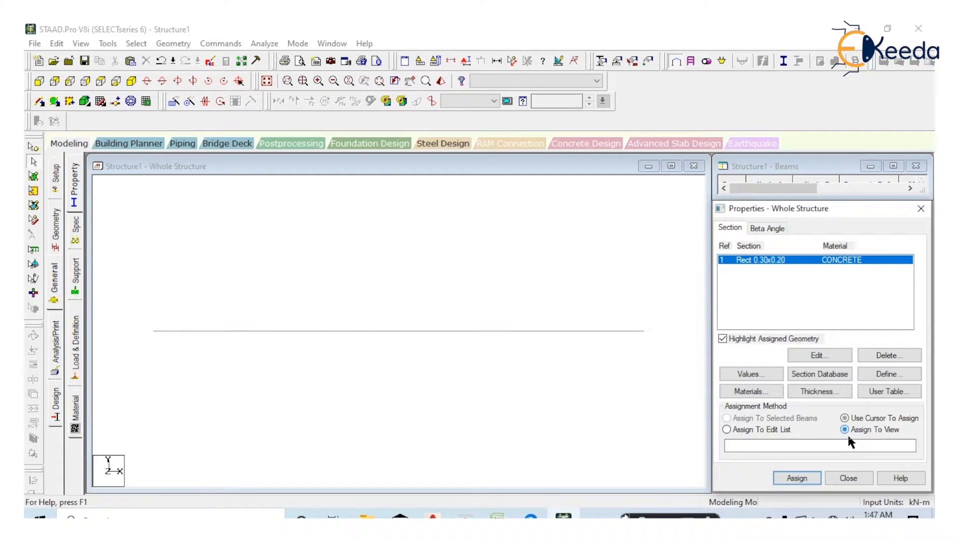
pyautogui.click(810, 483)
pyautogui.click(826, 379)
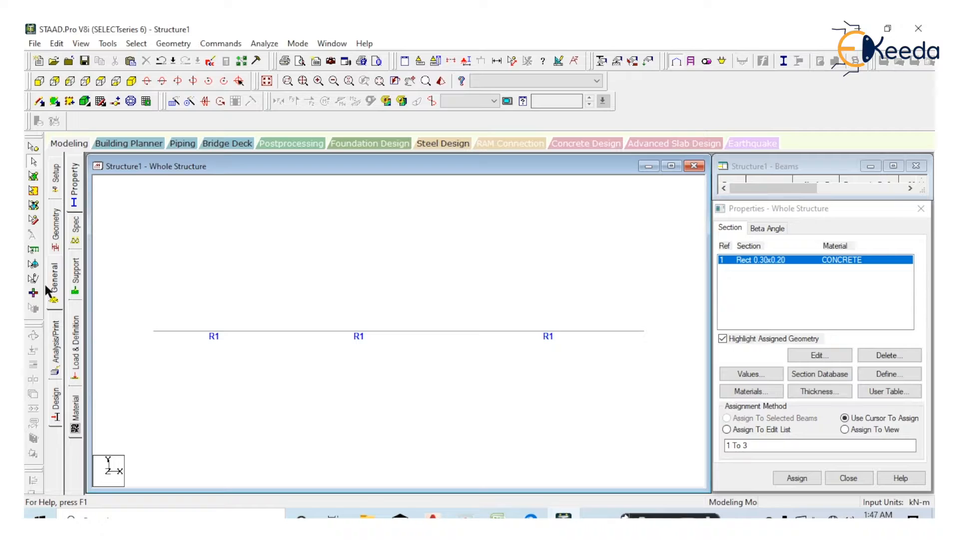
# Create a pinned support definition, checking the support types in the beam diagram in 12.pdf
pyautogui.click(78, 290)
pyautogui.click(828, 382)
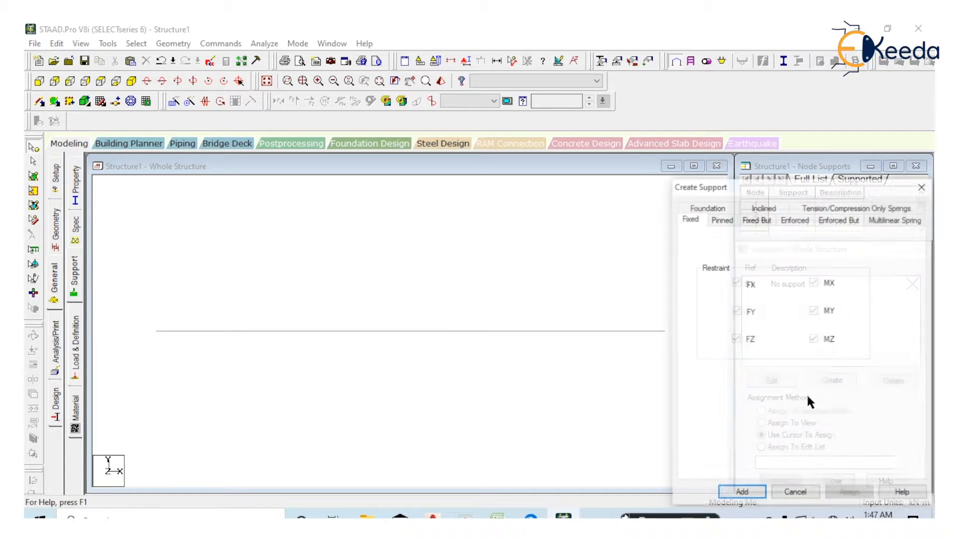
pyautogui.click(530, 516)
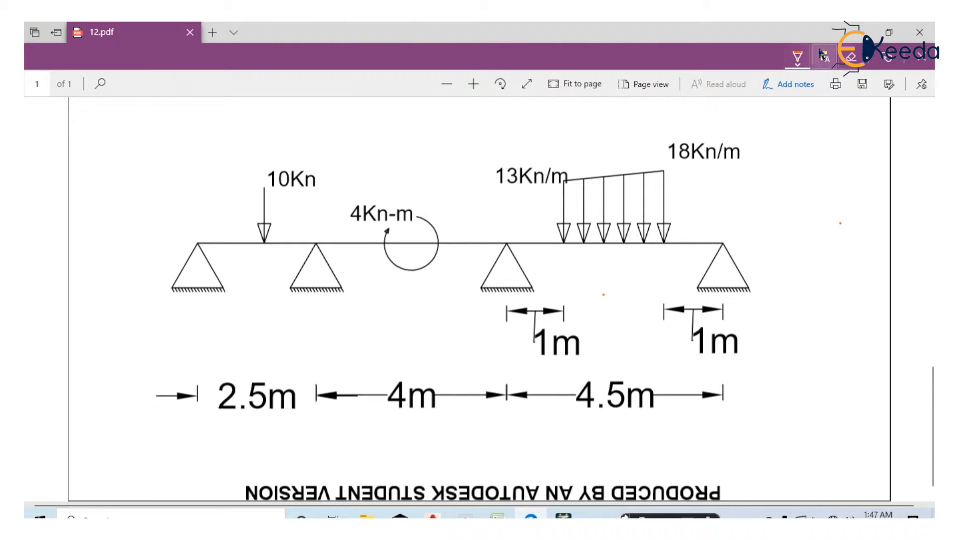
pyautogui.hotkey('alt', 'Tab')
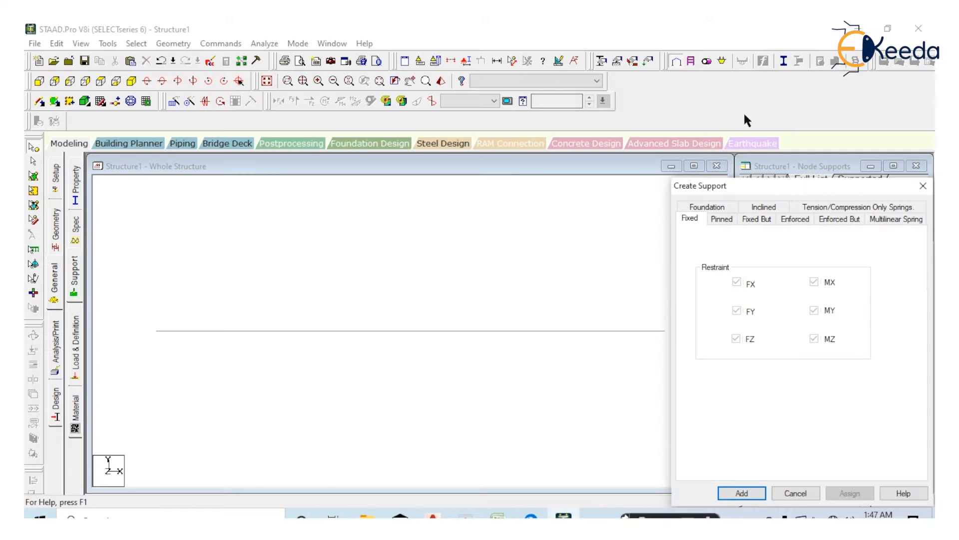
pyautogui.click(721, 220)
pyautogui.click(742, 492)
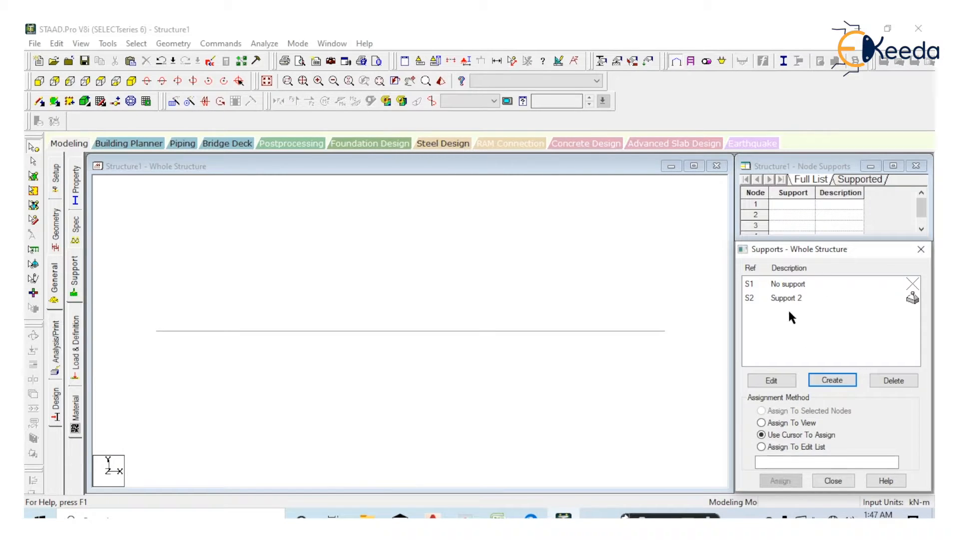
# Assign the pinned support to all nodes in the view
pyautogui.click(795, 295)
pyautogui.click(793, 425)
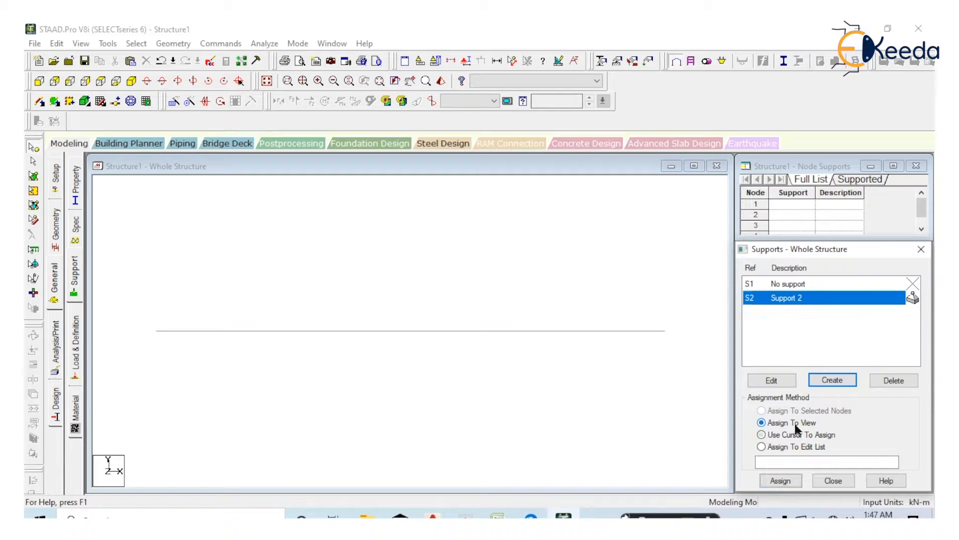
pyautogui.click(790, 481)
pyautogui.click(843, 401)
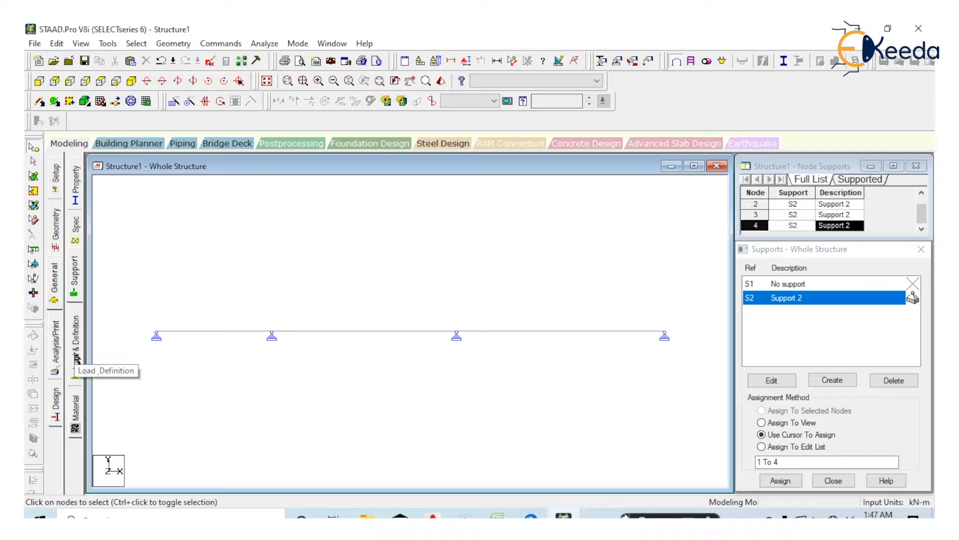
# Add primary load case 1 titled "load" with loading type None
pyautogui.click(76, 372)
pyautogui.click(770, 191)
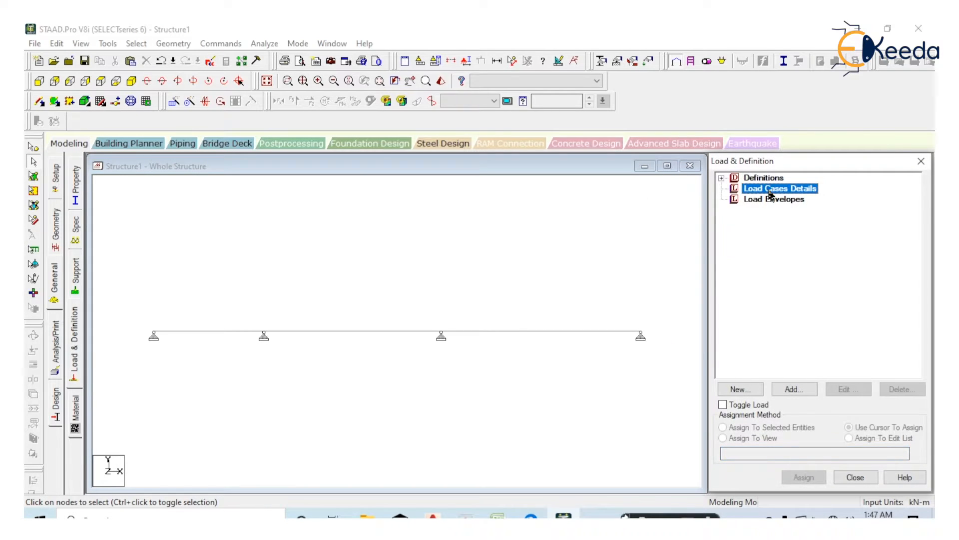
pyautogui.click(795, 389)
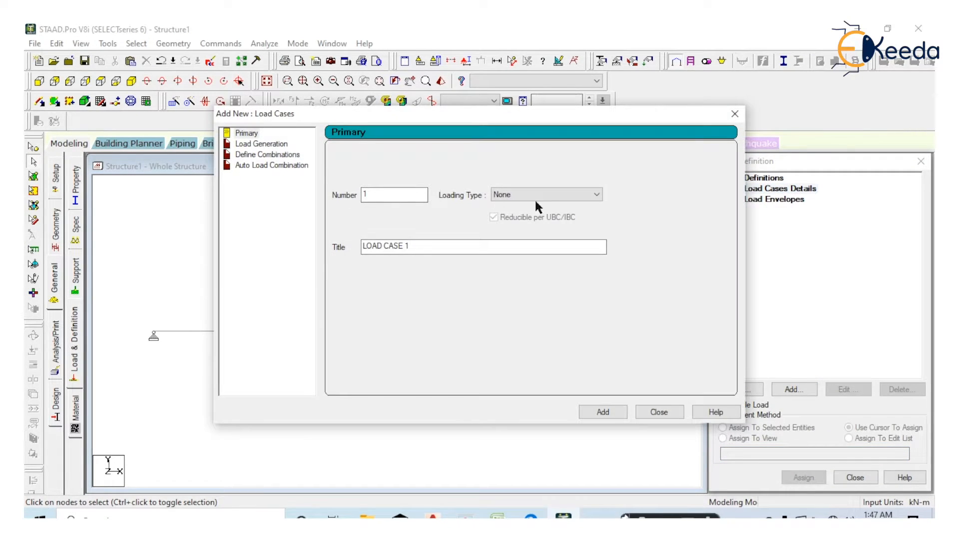
pyautogui.moveTo(459, 247); pyautogui.dragTo(290, 261)
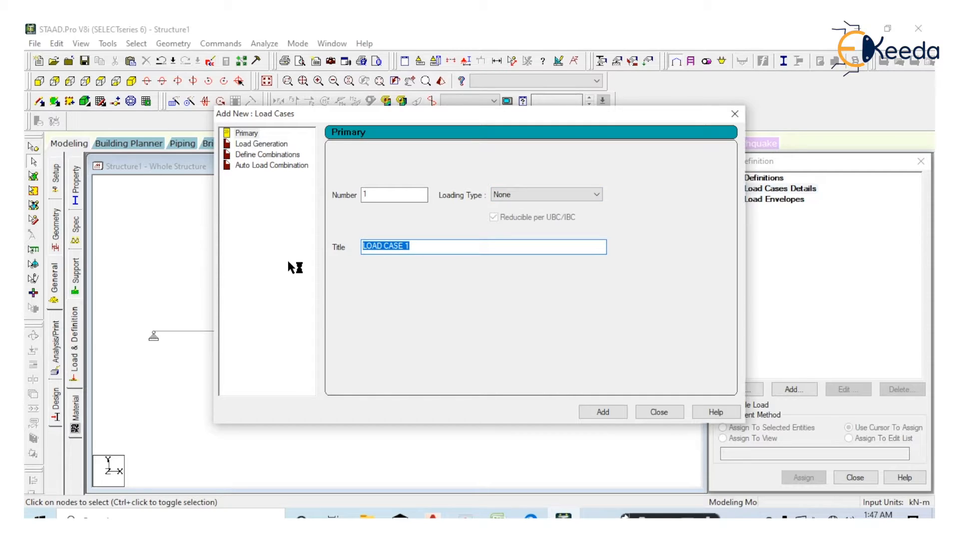
pyautogui.write('load')
pyautogui.click(603, 413)
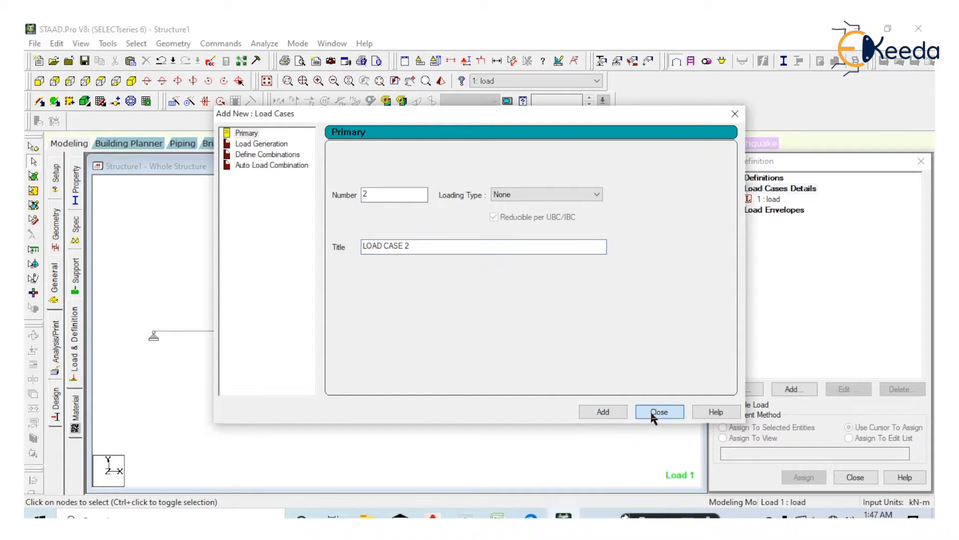
# Add a concentrated member force of -10 kN in the GY direction to load case 1, checking the load diagram in 12.pdf
pyautogui.click(650, 411)
pyautogui.click(772, 199)
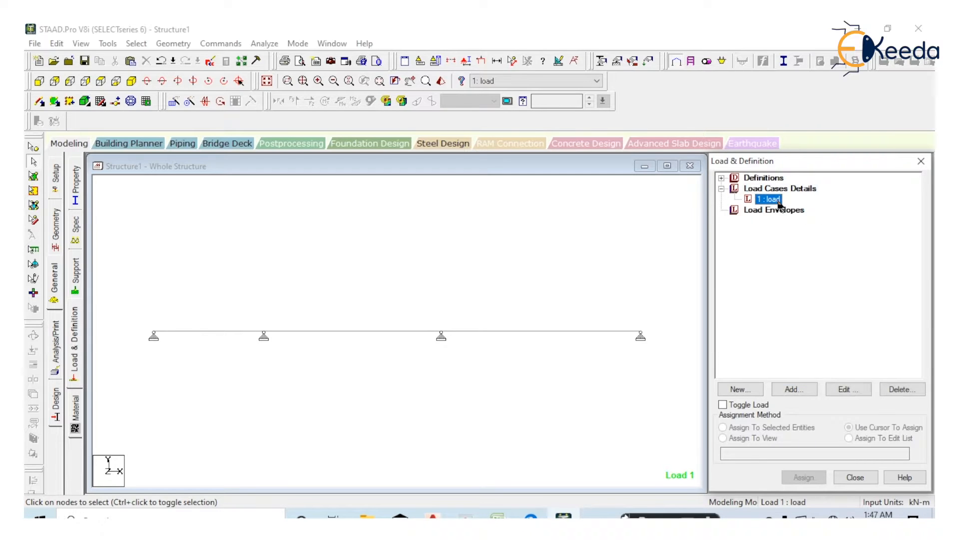
pyautogui.click(806, 390)
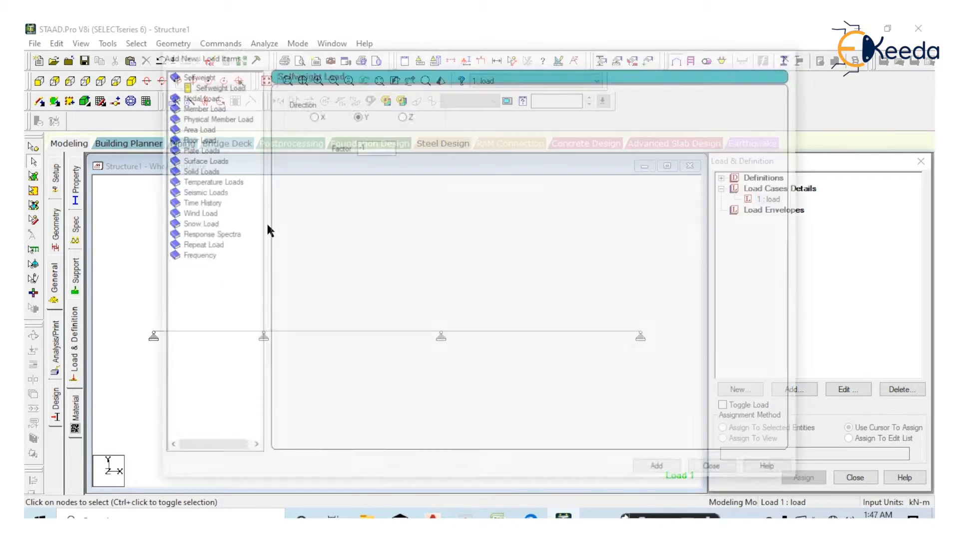
pyautogui.click(202, 105)
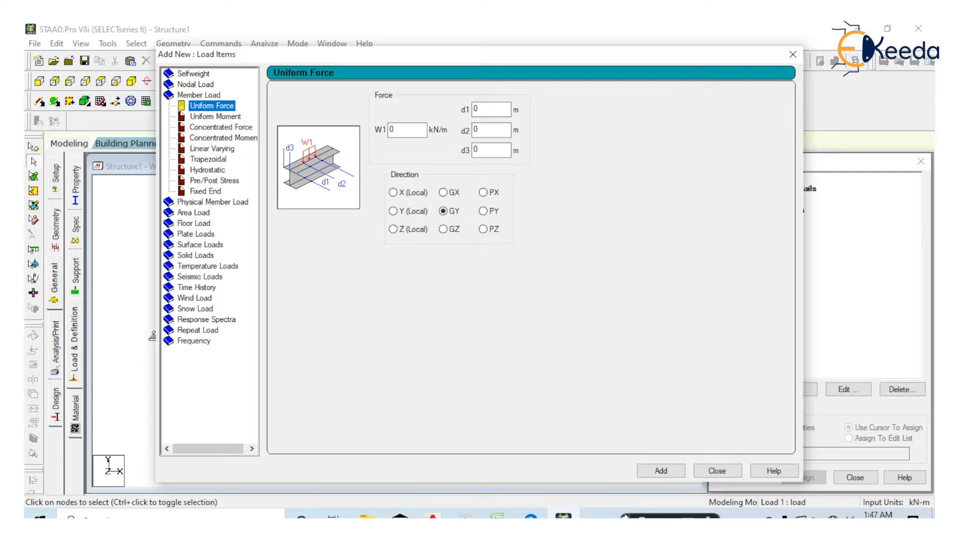
pyautogui.click(531, 515)
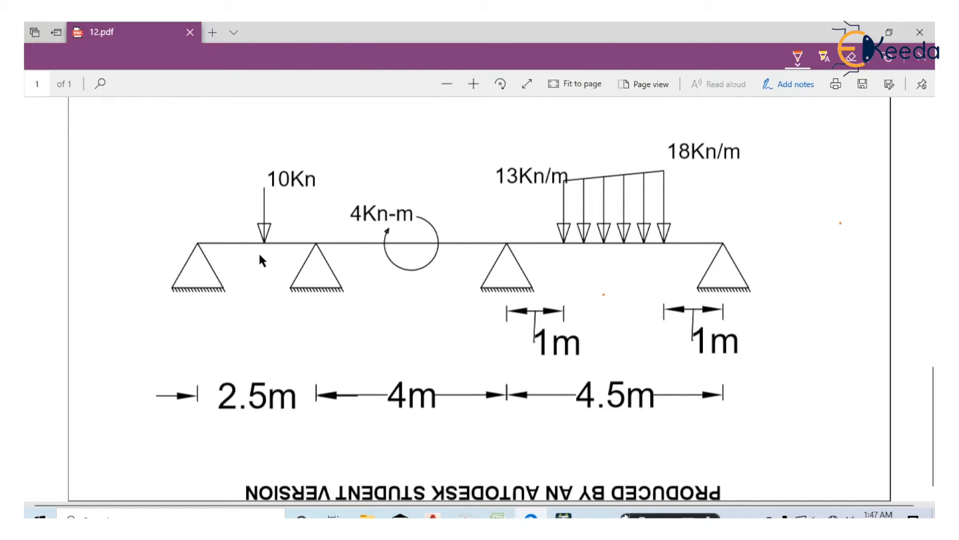
pyautogui.click(859, 31)
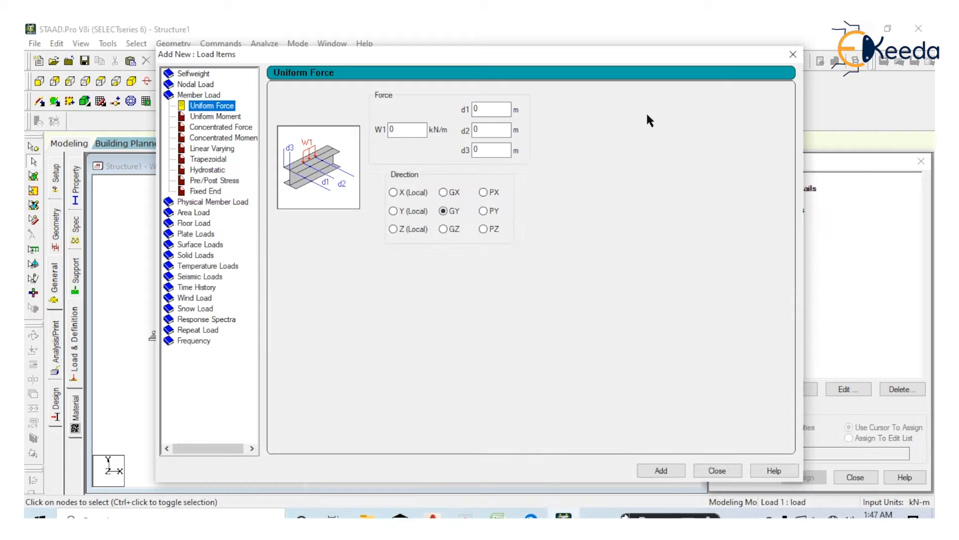
pyautogui.click(245, 128)
pyautogui.press('Tab')
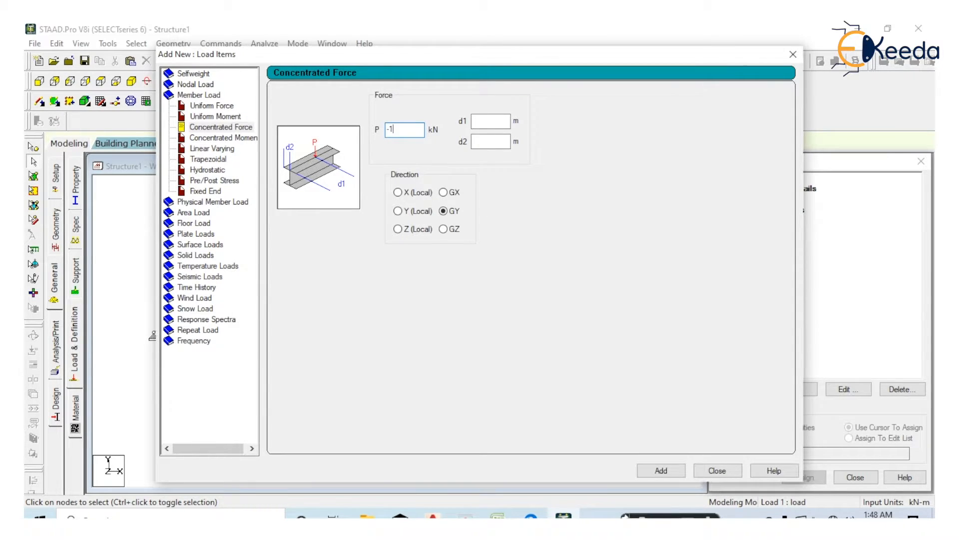
pyautogui.click(654, 468)
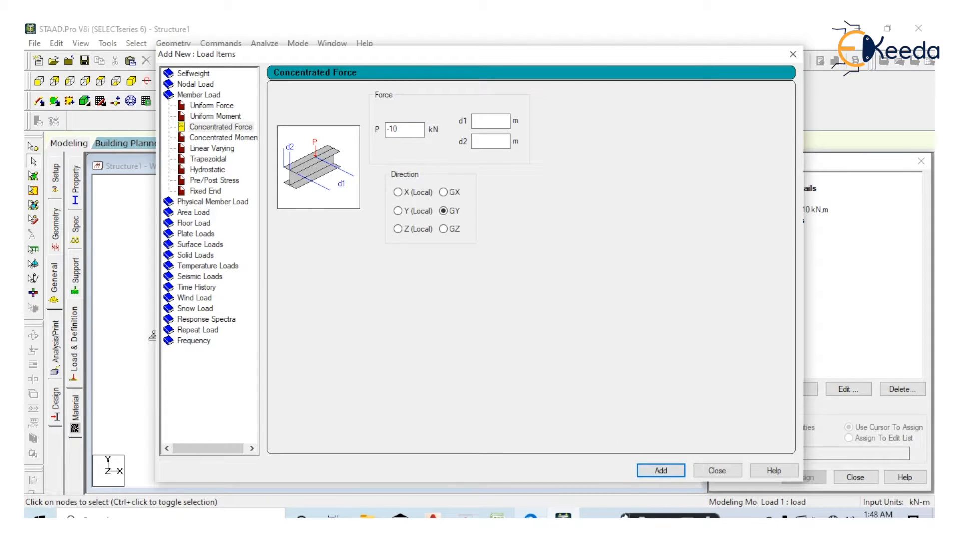
# Check and mark the moment's direction in 12.pdf, and add a concentrated member moment of -4 kNm in the GZ direction
pyautogui.click(531, 516)
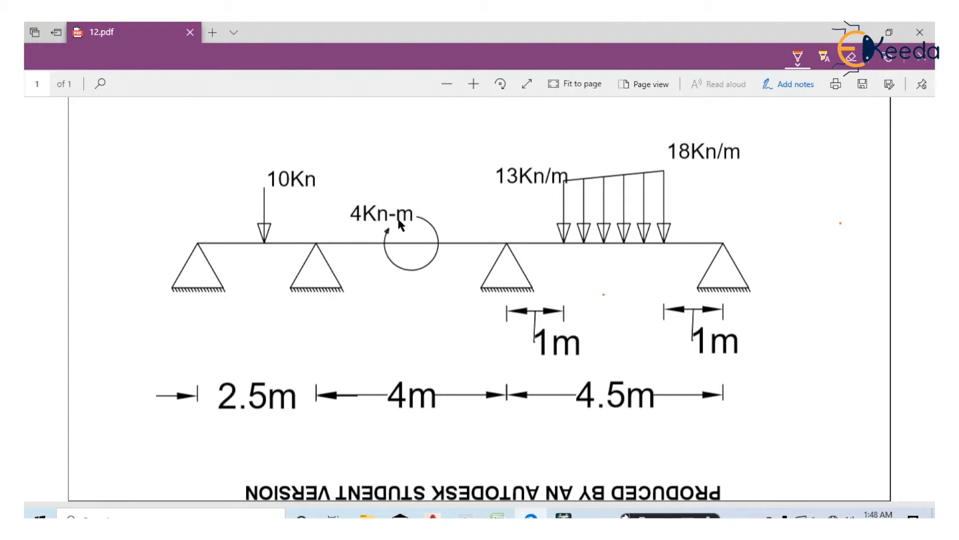
pyautogui.moveTo(430, 288); pyautogui.dragTo(359, 246)
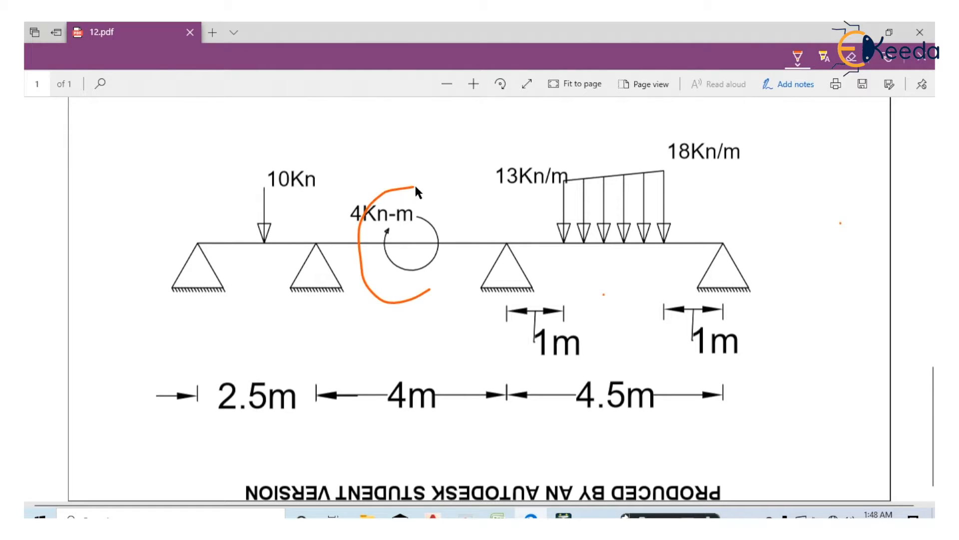
pyautogui.moveTo(416, 180); pyautogui.dragTo(410, 197)
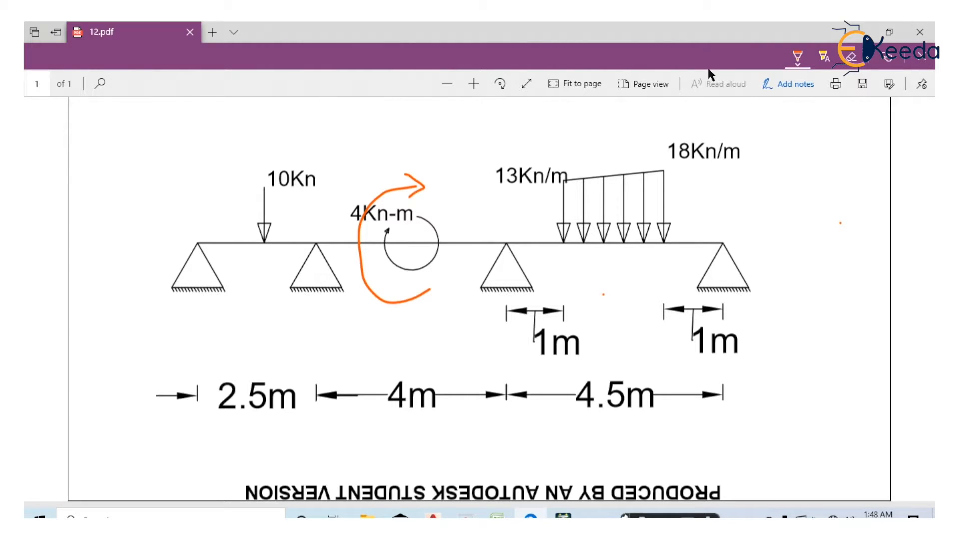
pyautogui.hotkey('alt', 'Tab')
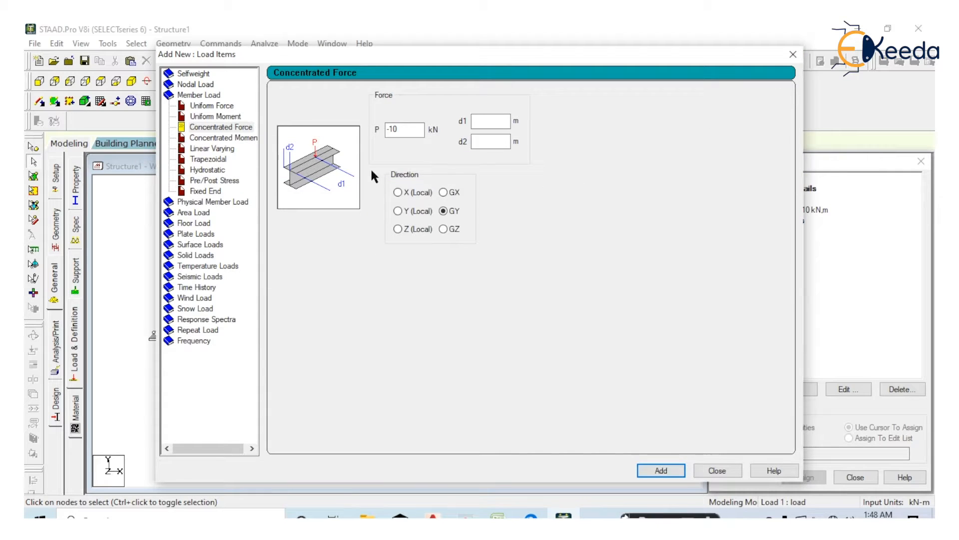
pyautogui.doubleClick(406, 131)
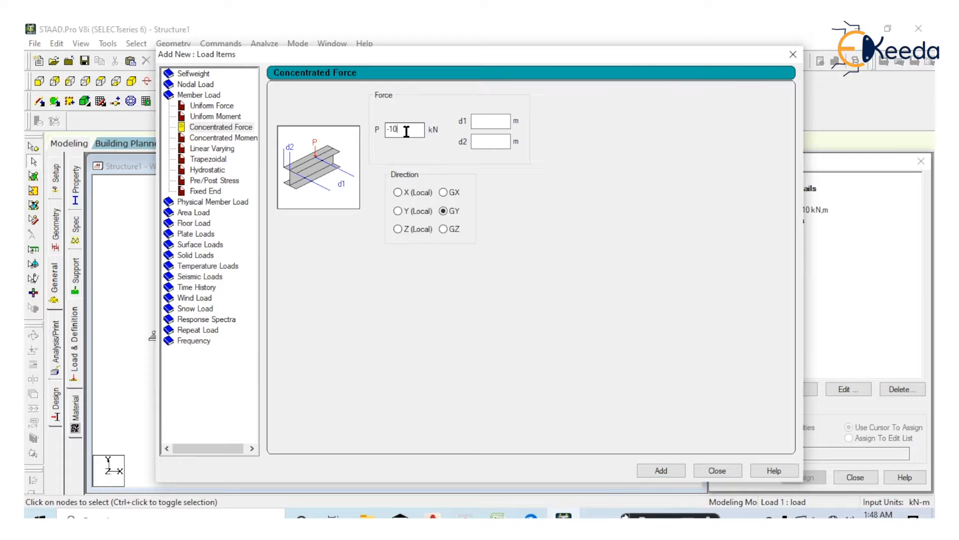
pyautogui.click(232, 137)
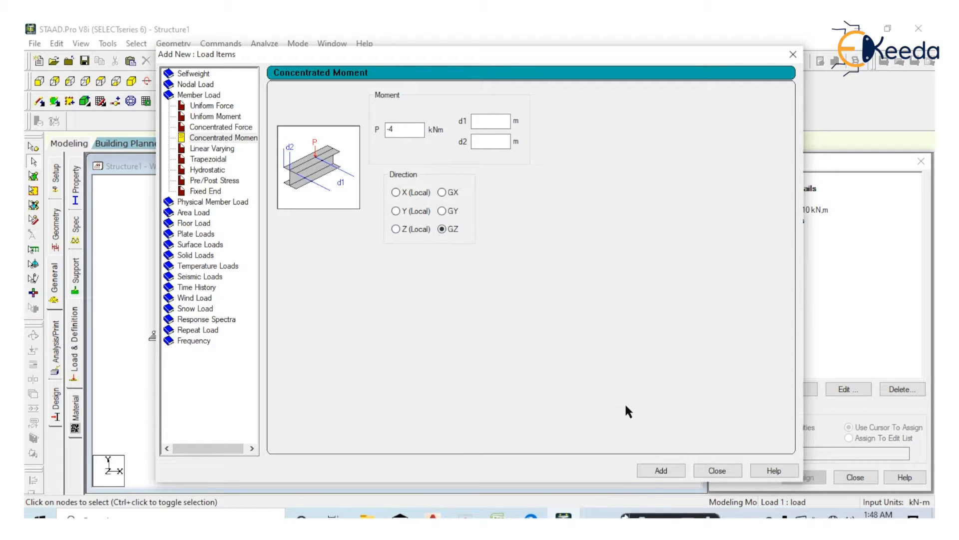
pyautogui.click(651, 474)
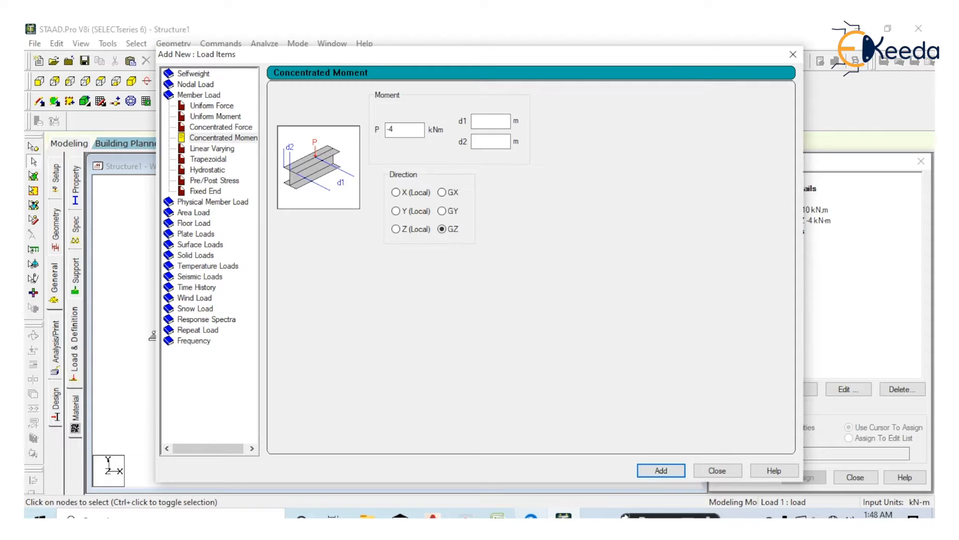
# Check the varying load in 12.pdf and set up a trapezoidal member load in GY with W1 -13 and W2 -18 kN/m
pyautogui.click(531, 517)
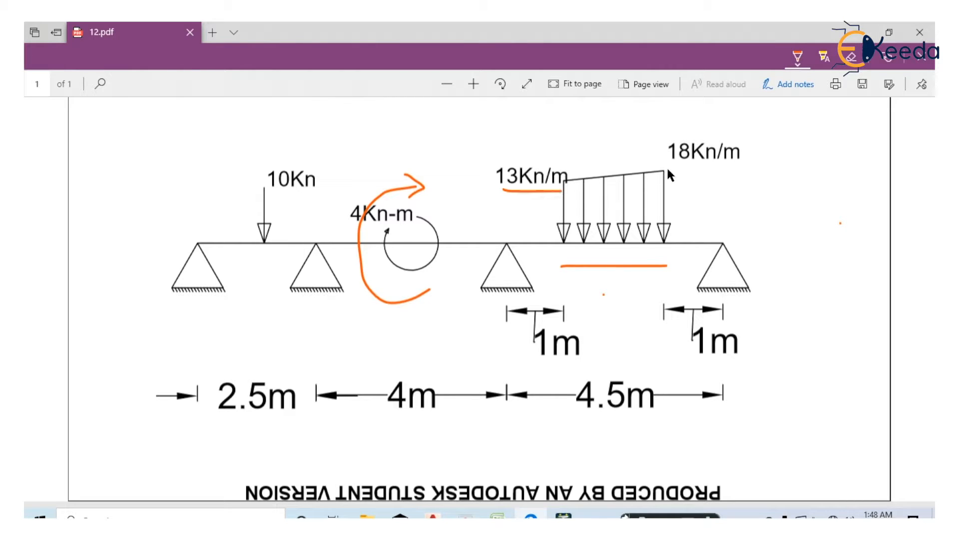
pyautogui.click(858, 33)
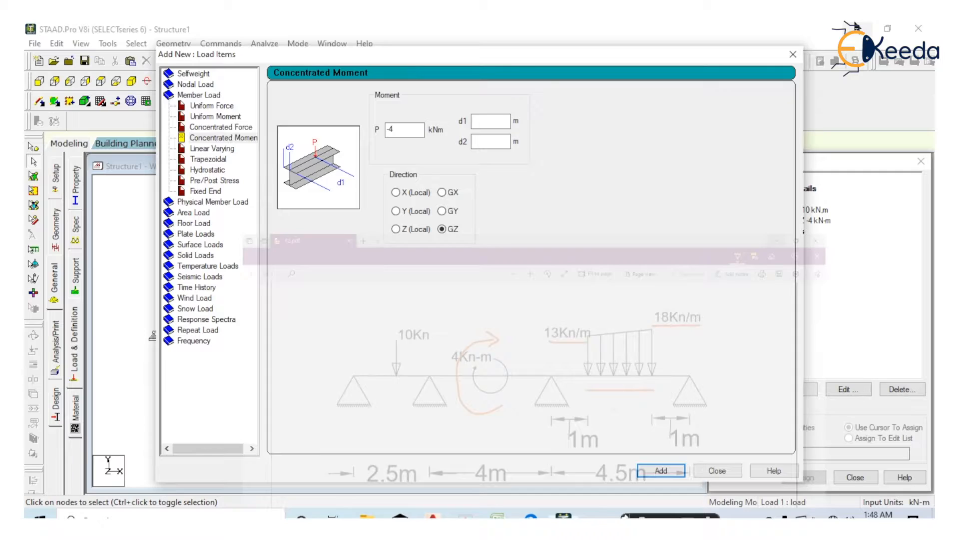
pyautogui.click(215, 159)
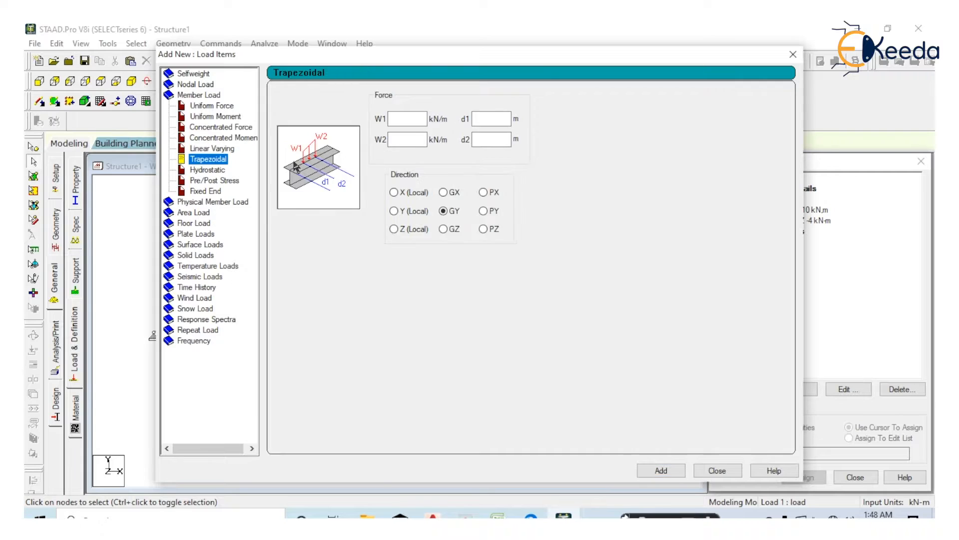
pyautogui.click(408, 120)
pyautogui.write('-13')
pyautogui.click(403, 141)
# Mark the load's distances in 12.pdf, and add the trapezoidal load with d1 1 m and d2 3.5 m
pyautogui.hotkey('alt', 'Tab')
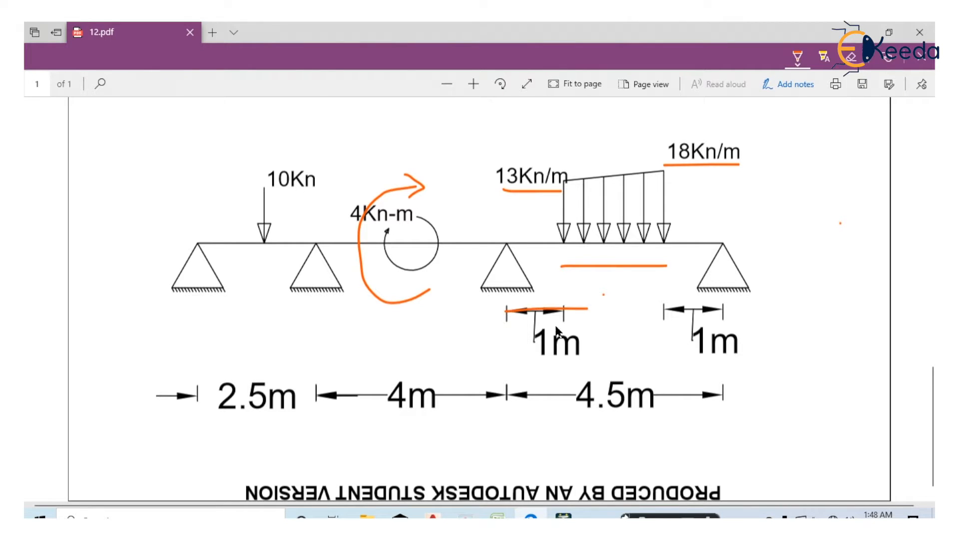
pyautogui.moveTo(505, 360)
pyautogui.mouseDown()
pyautogui.moveTo(664, 351)
pyautogui.moveTo(667, 367)
pyautogui.mouseUp()
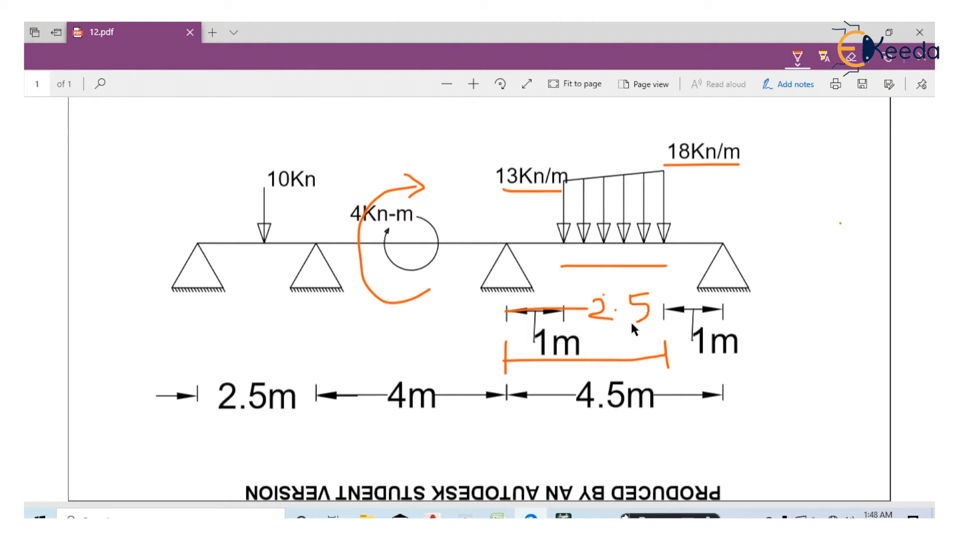
pyautogui.click(859, 32)
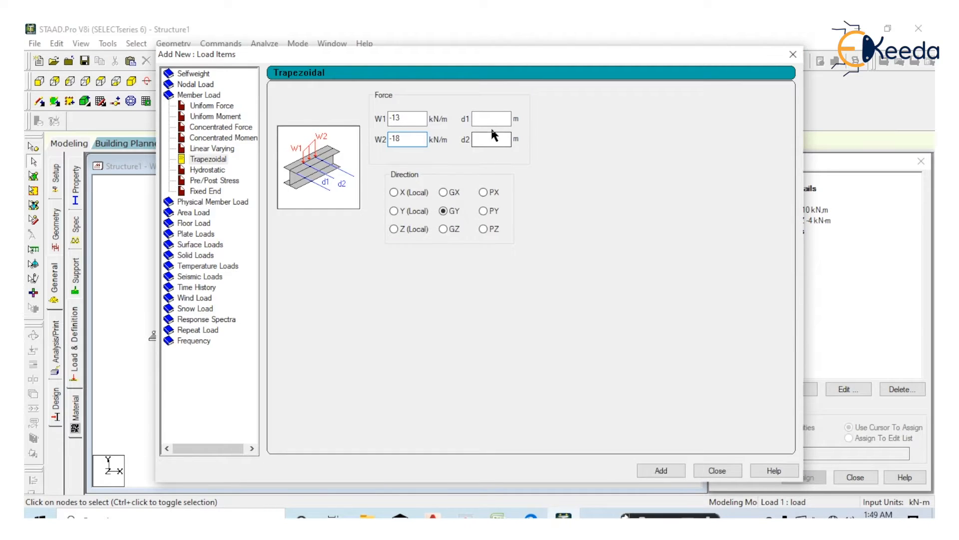
pyautogui.write('1')
pyautogui.write('3.')
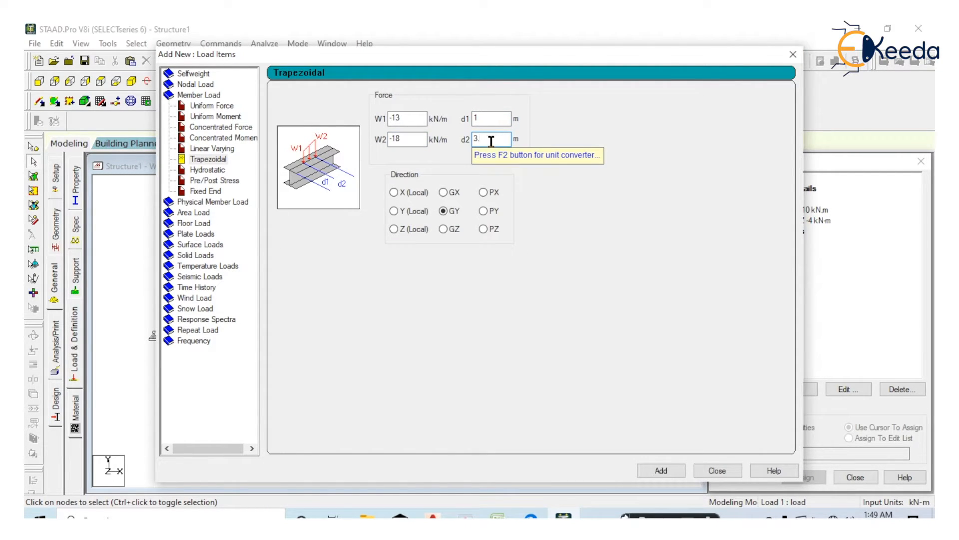
pyautogui.write('5')
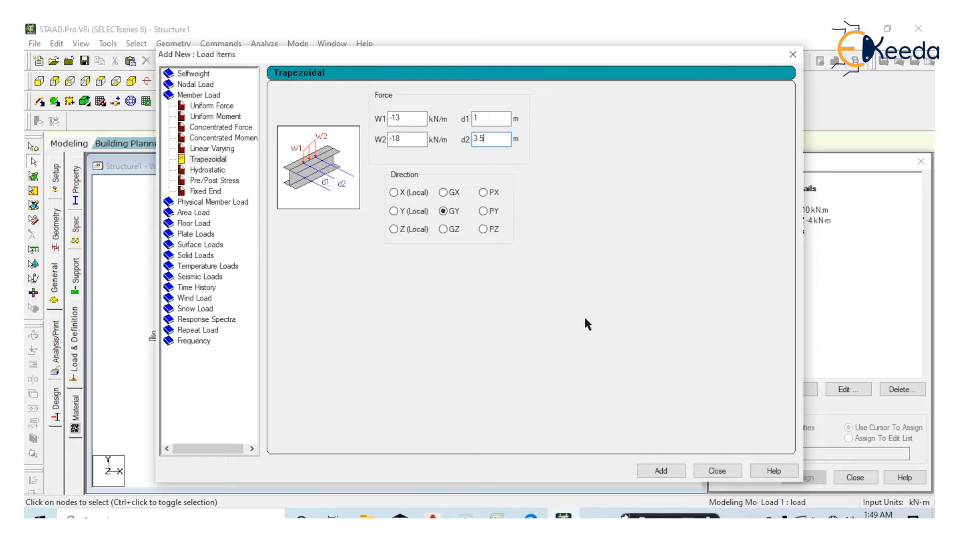
pyautogui.click(660, 470)
pyautogui.click(717, 470)
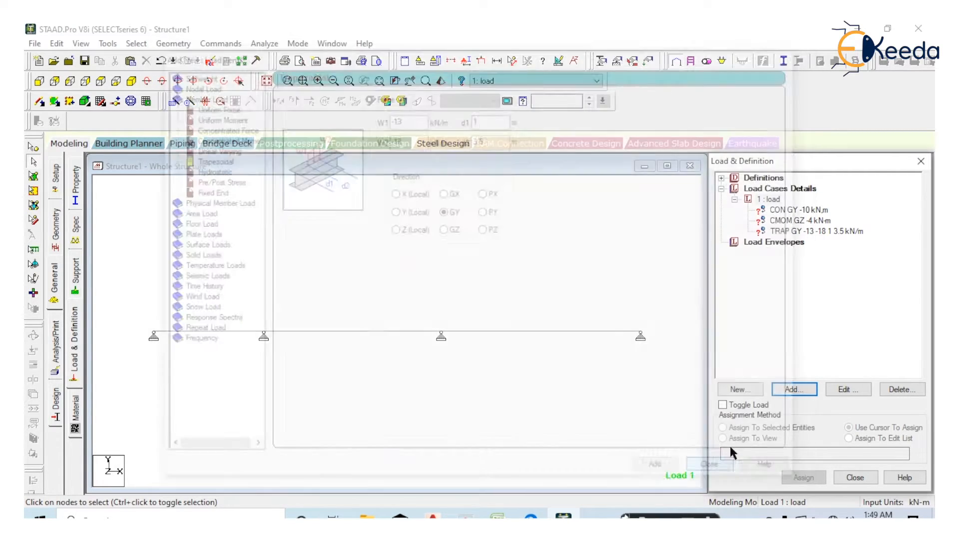
# Assign the -10 kN concentrated force to the 2.5 m span and the -4 kNm moment to the 4 m span
pyautogui.click(776, 211)
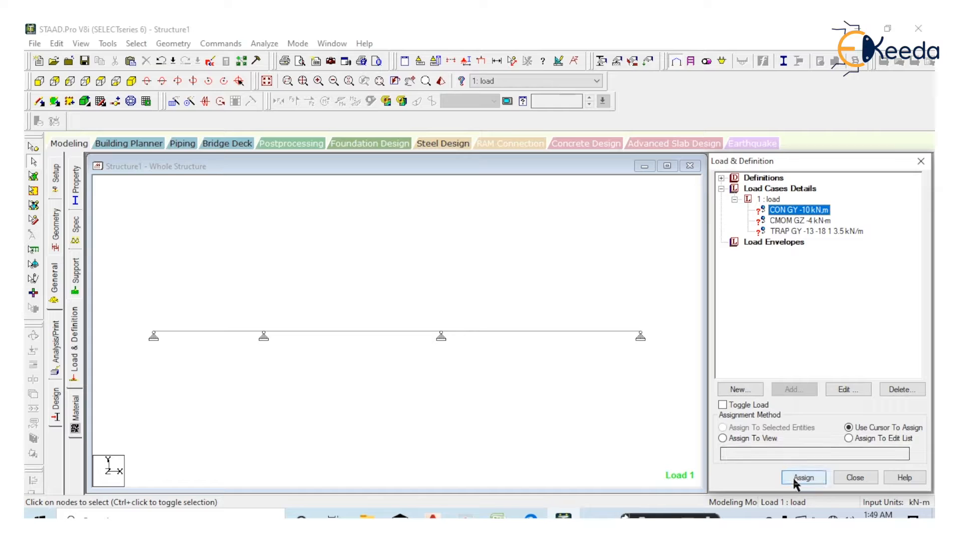
pyautogui.click(804, 477)
pyautogui.click(235, 331)
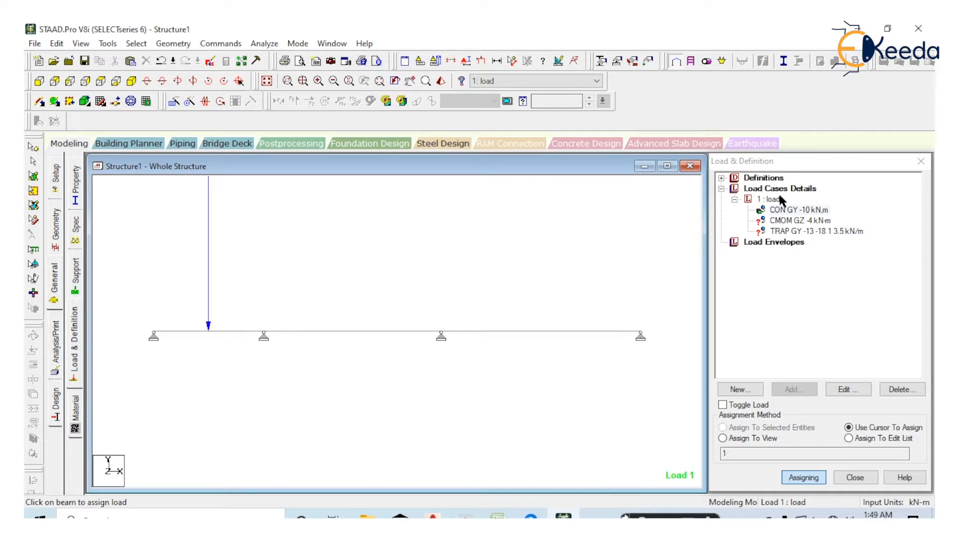
pyautogui.click(800, 220)
pyautogui.click(359, 332)
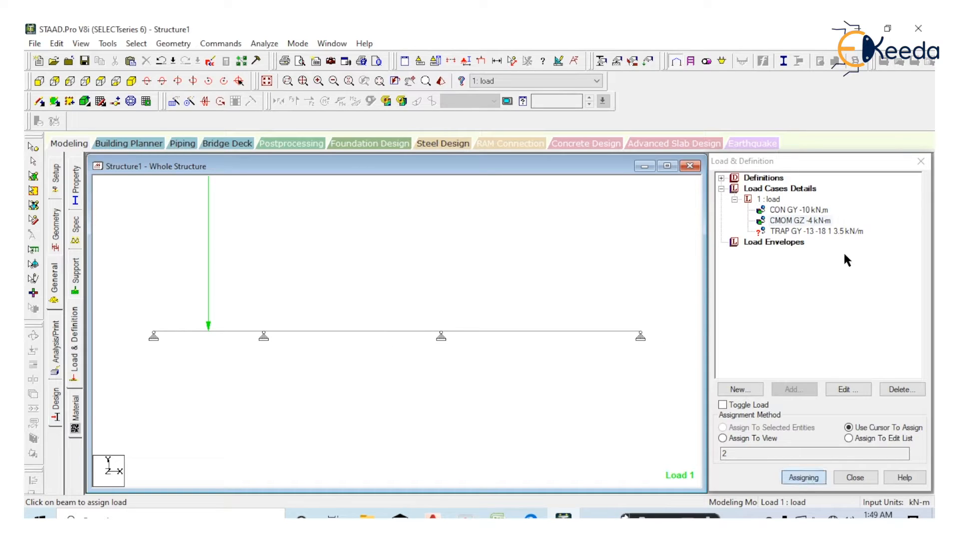
# Assign the trapezoidal load to the 4.5 m span and inspect the loads on the beam
pyautogui.click(843, 231)
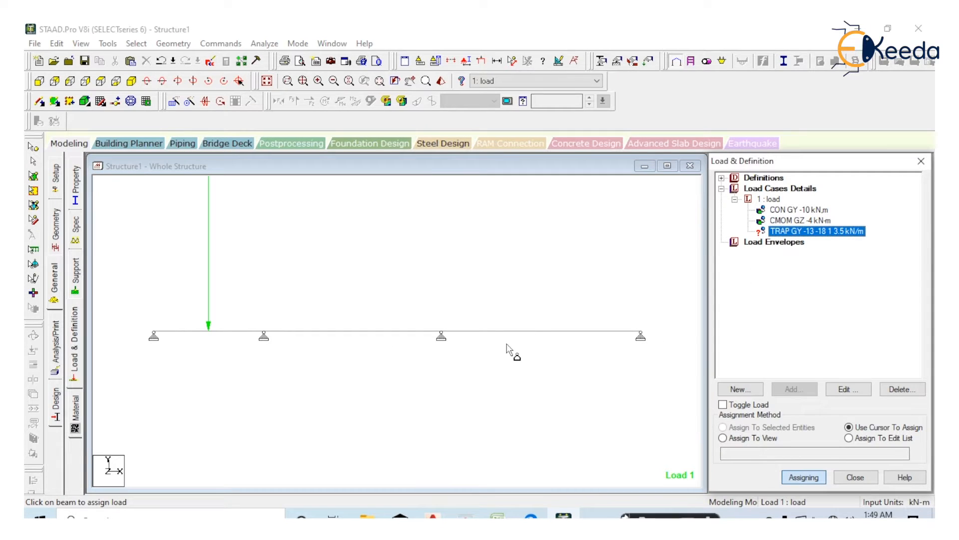
pyautogui.click(542, 332)
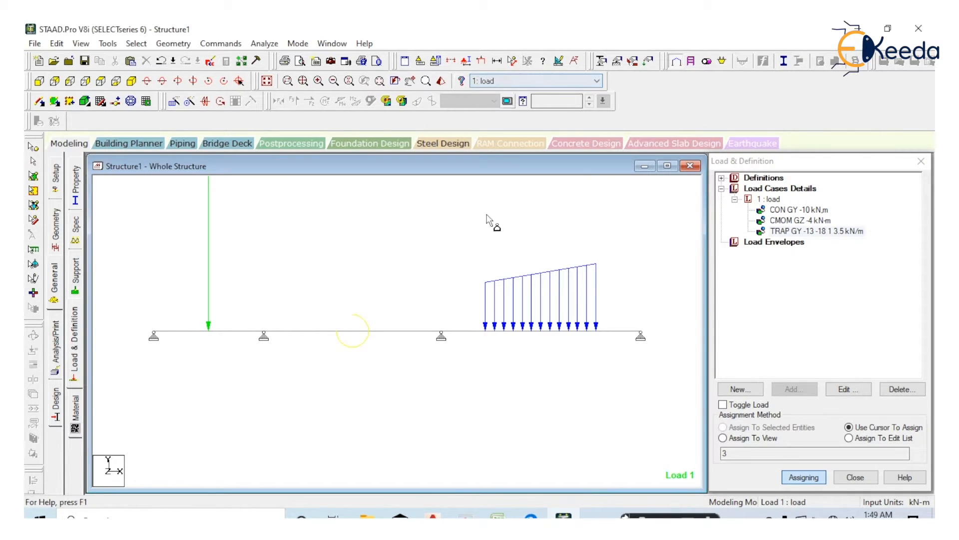
pyautogui.scroll(2, 349, 350)
pyautogui.scroll(2, 348, 351)
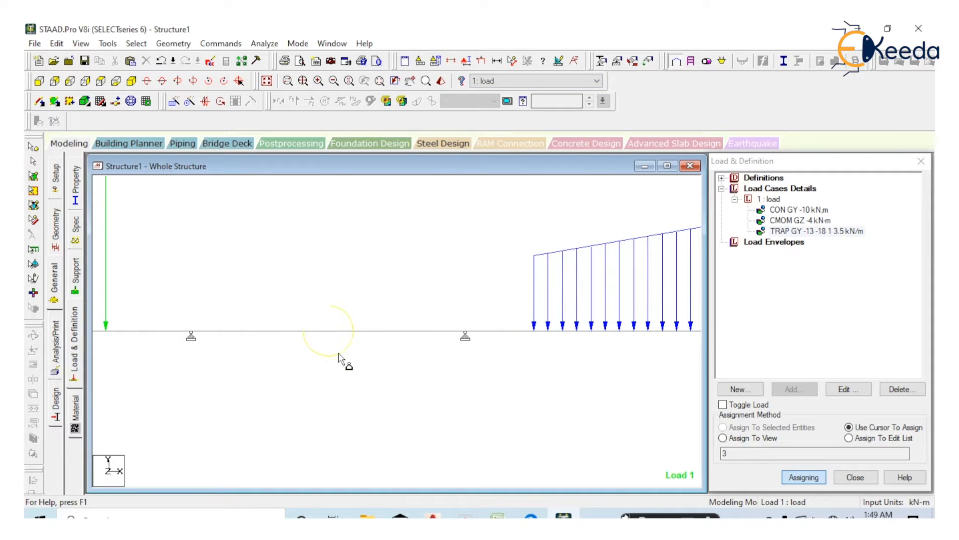
pyautogui.scroll(-4, 323, 372)
pyautogui.moveTo(324, 372); pyautogui.dragTo(377, 368, button='middle')
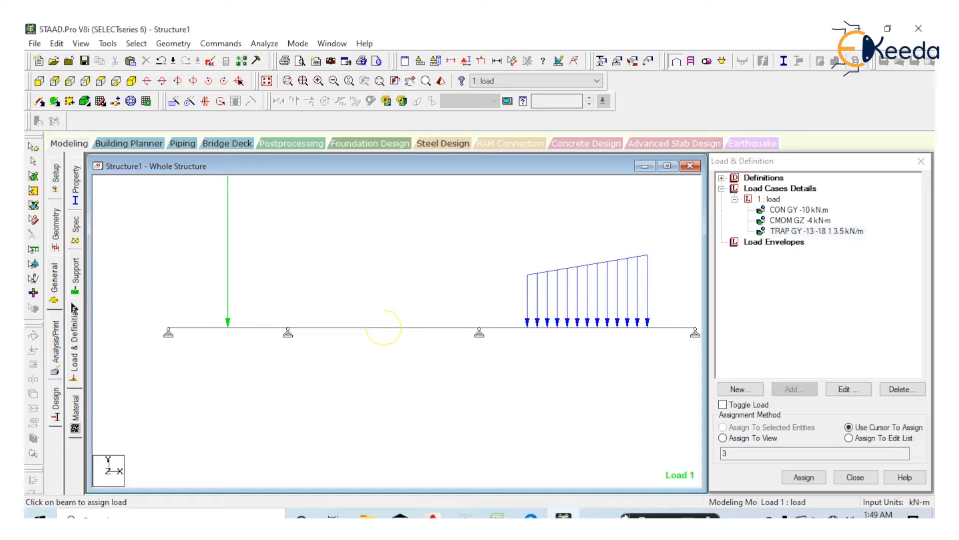
# Add the Perform Analysis command and run the analysis, saving the modified structure
pyautogui.click(56, 360)
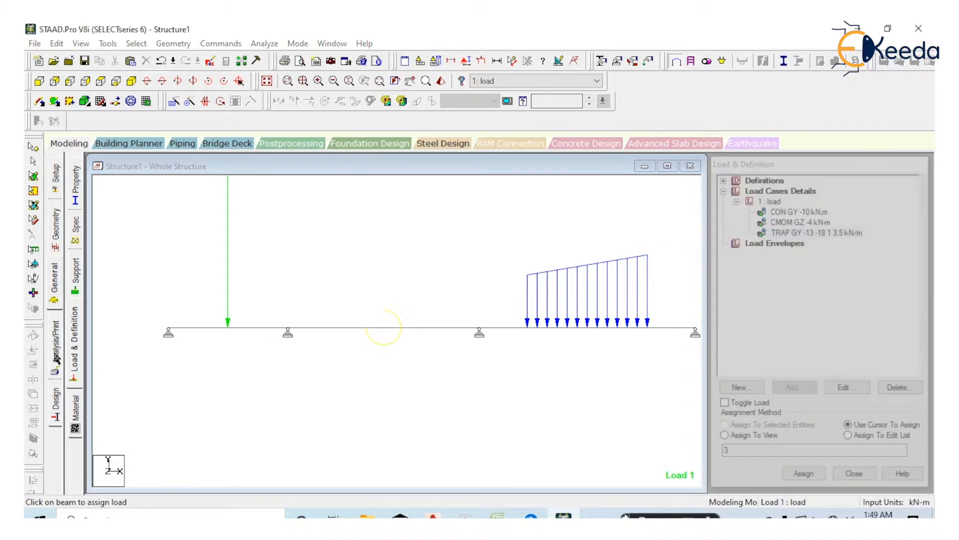
pyautogui.click(433, 414)
pyautogui.click(549, 414)
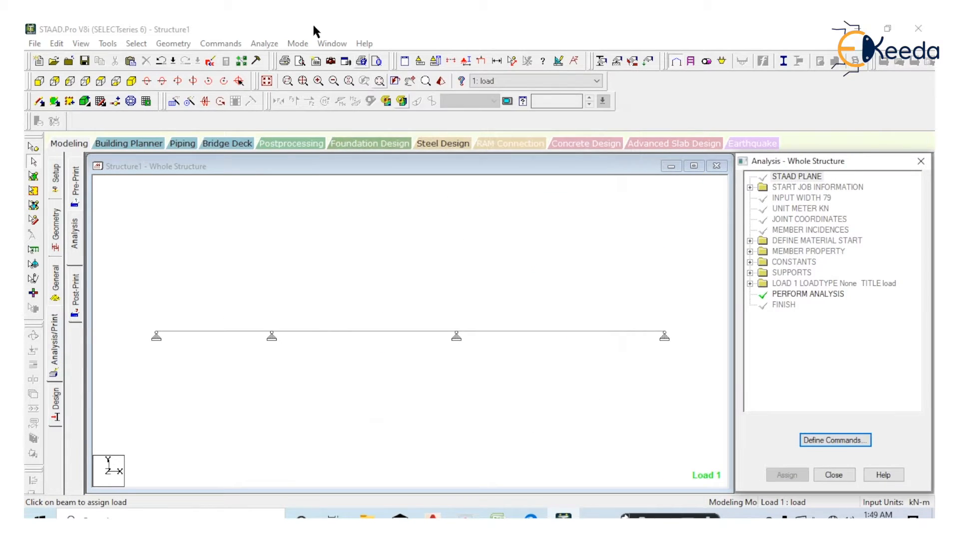
pyautogui.click(264, 44)
pyautogui.click(282, 59)
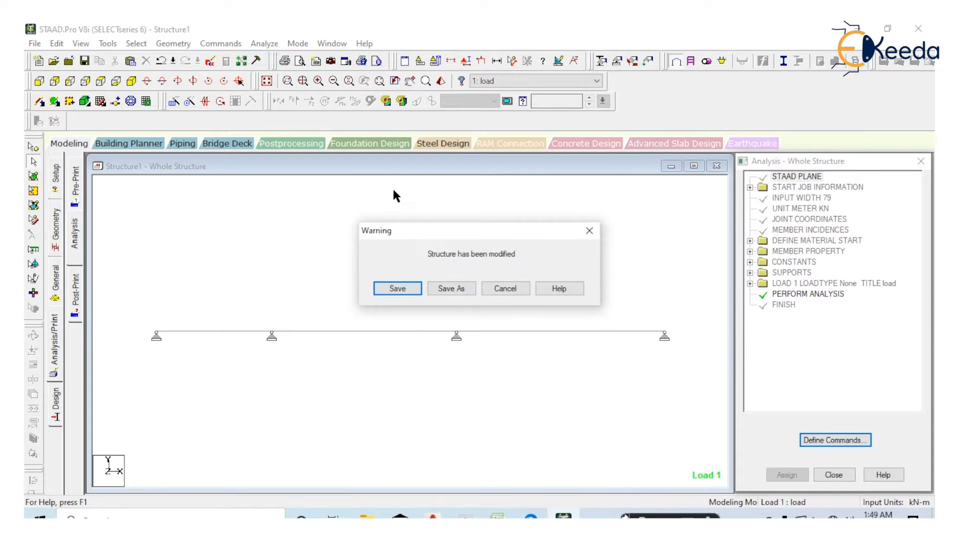
pyautogui.click(397, 287)
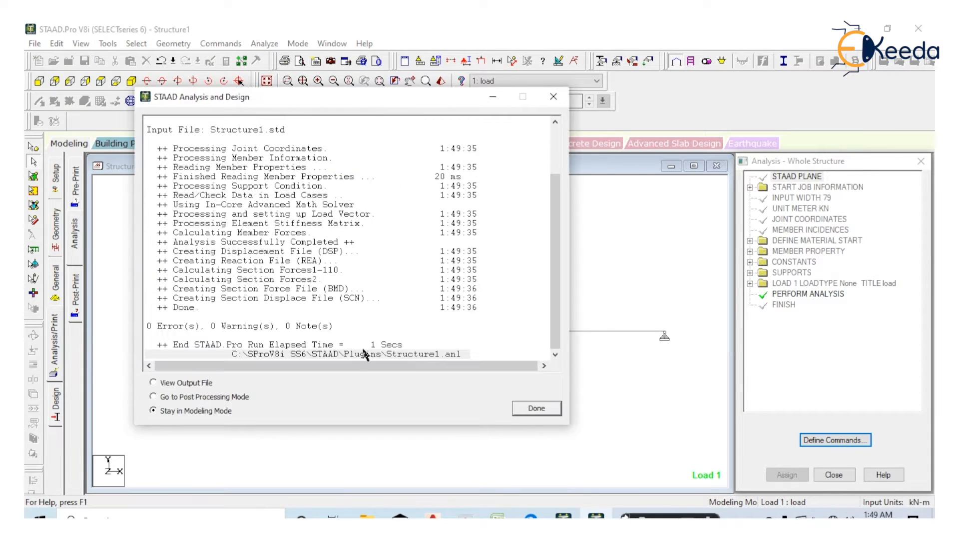
# Finish the analysis run by going to post-processing mode and accept the results setup
pyautogui.click(202, 399)
pyautogui.click(537, 408)
pyautogui.click(438, 368)
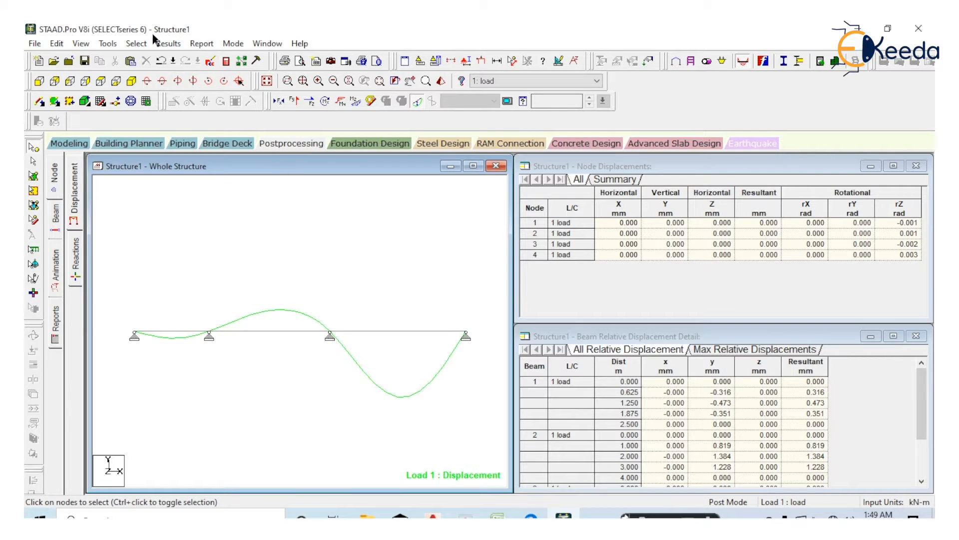
# Annotate the beam's displacement diagram with the Max Resultant displacement values
pyautogui.click(167, 43)
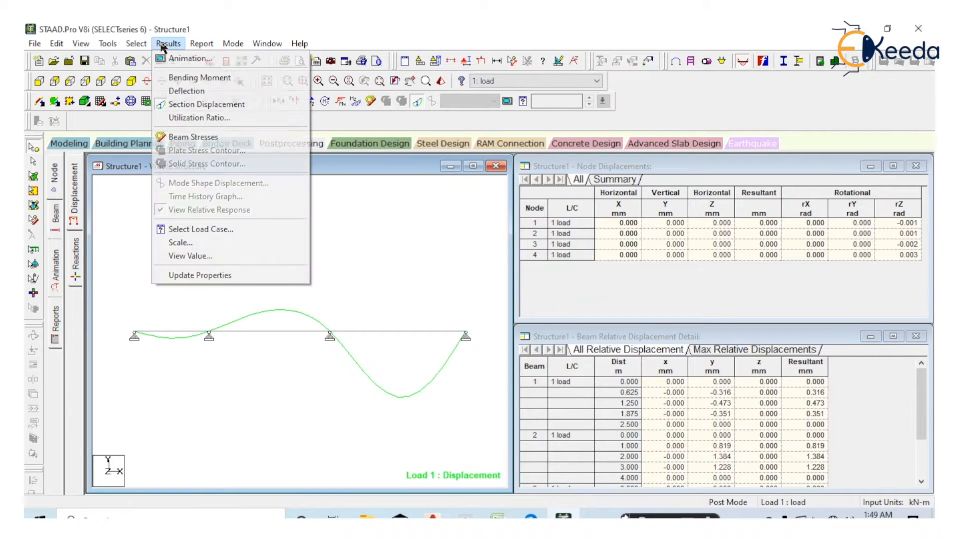
pyautogui.click(219, 256)
pyautogui.click(427, 166)
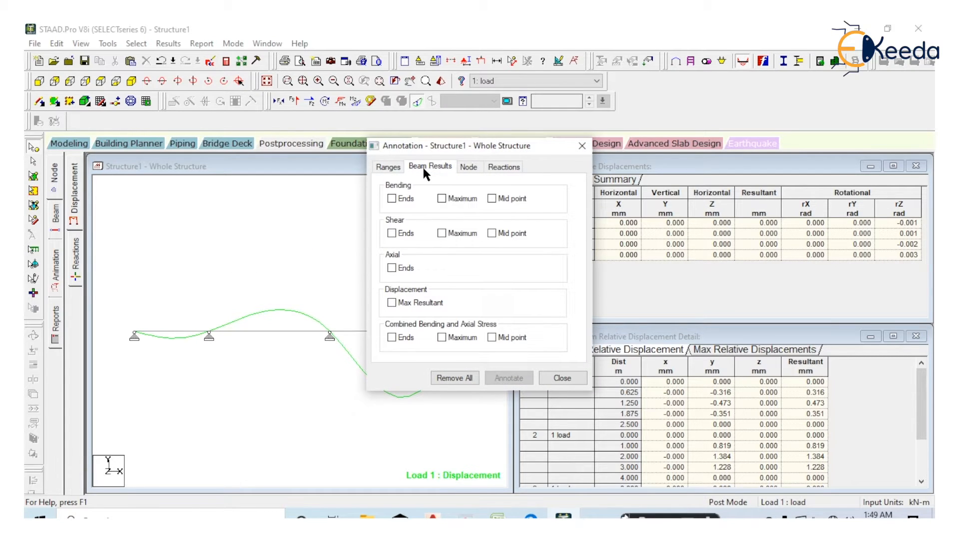
pyautogui.click(392, 303)
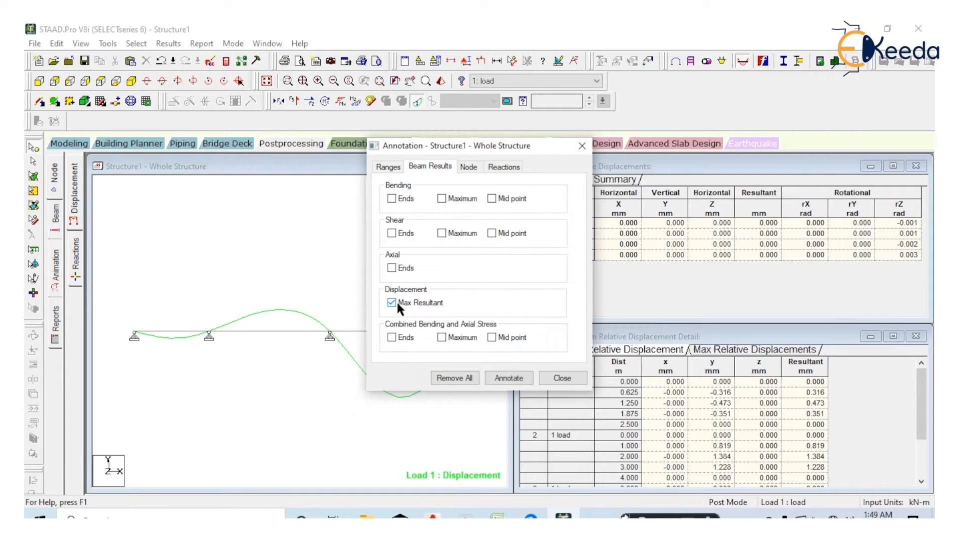
pyautogui.click(515, 378)
pyautogui.click(552, 378)
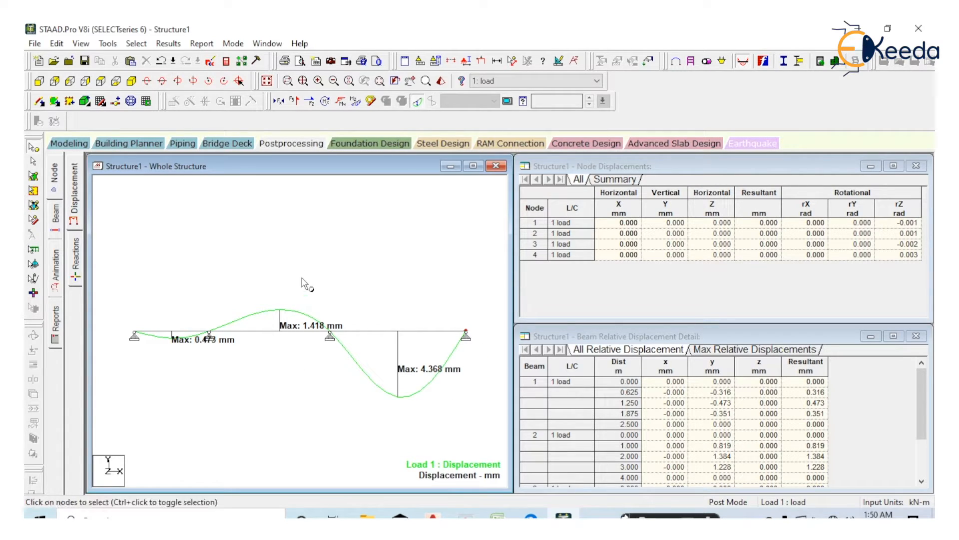
# Turn off the displacement diagram and deselect the Max Resultant displacement annotation
pyautogui.click(417, 102)
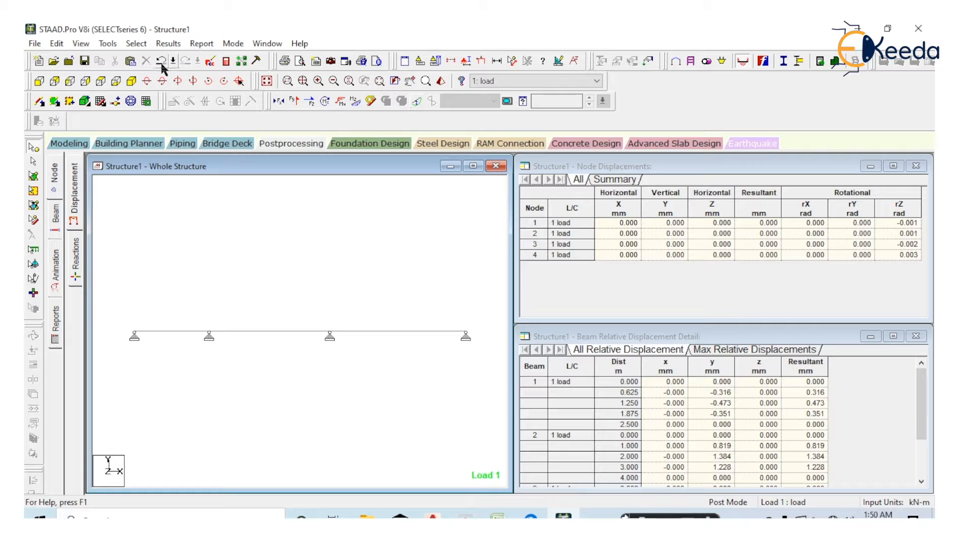
pyautogui.click(169, 43)
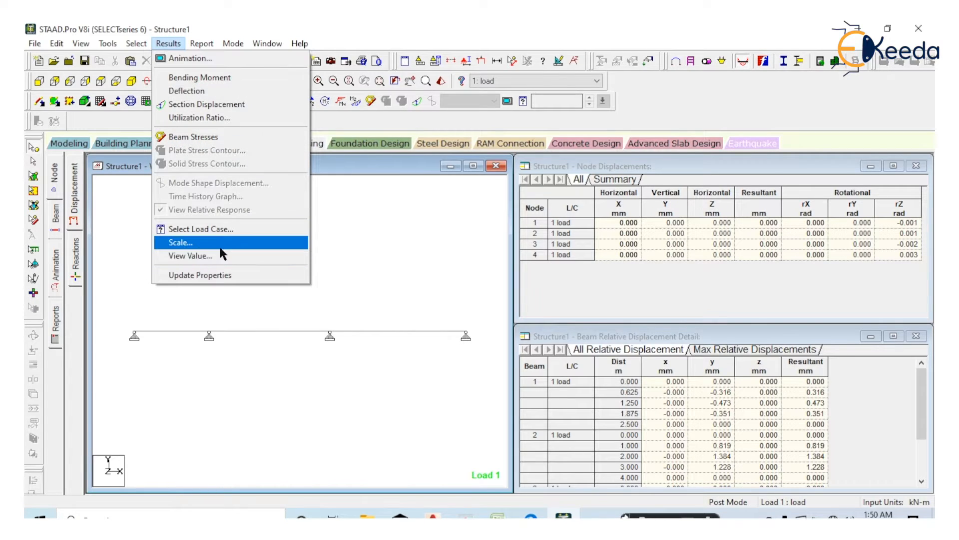
pyautogui.click(280, 256)
pyautogui.click(449, 166)
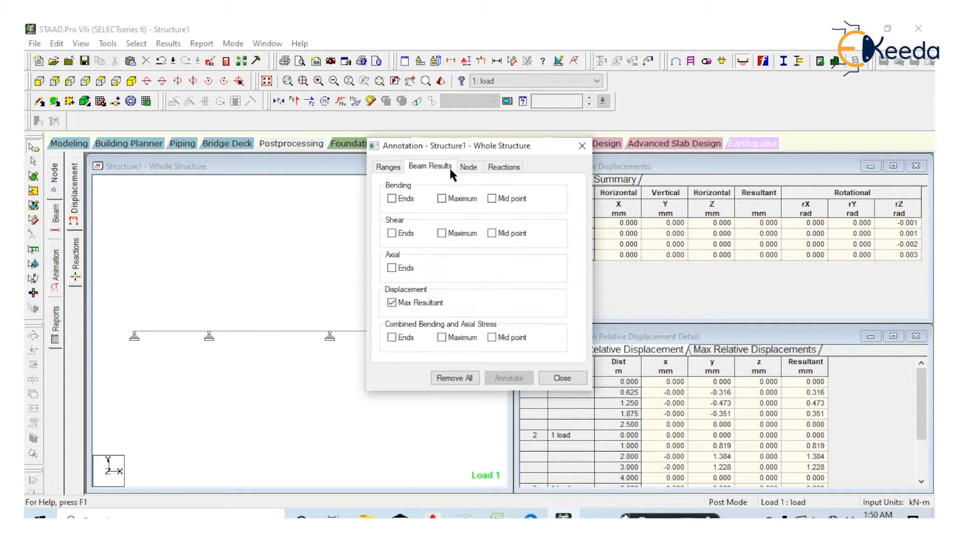
pyautogui.click(391, 303)
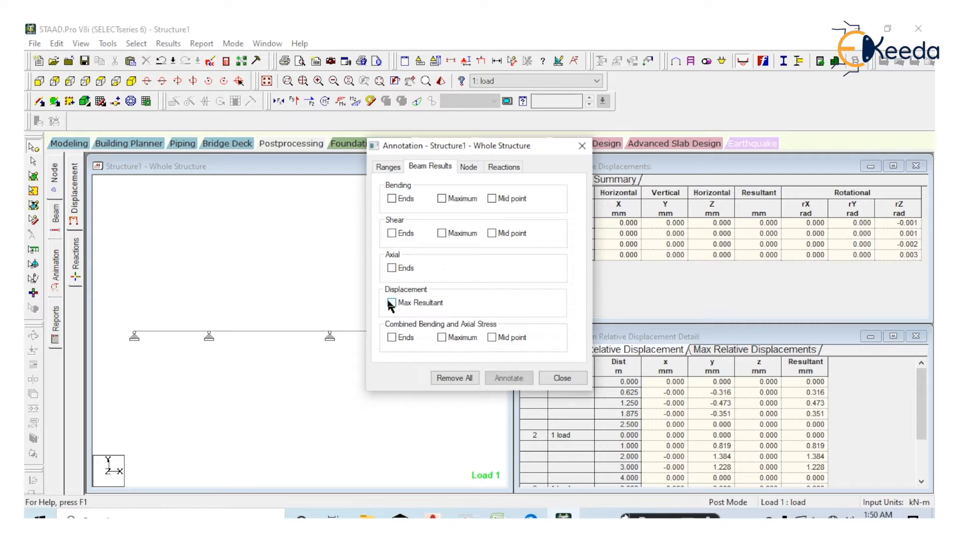
# Enable the bending annotations for Ends, Maximum and Mid point and display the Bending Z diagram at a reduced scale
pyautogui.click(391, 198)
pyautogui.click(442, 198)
pyautogui.click(491, 198)
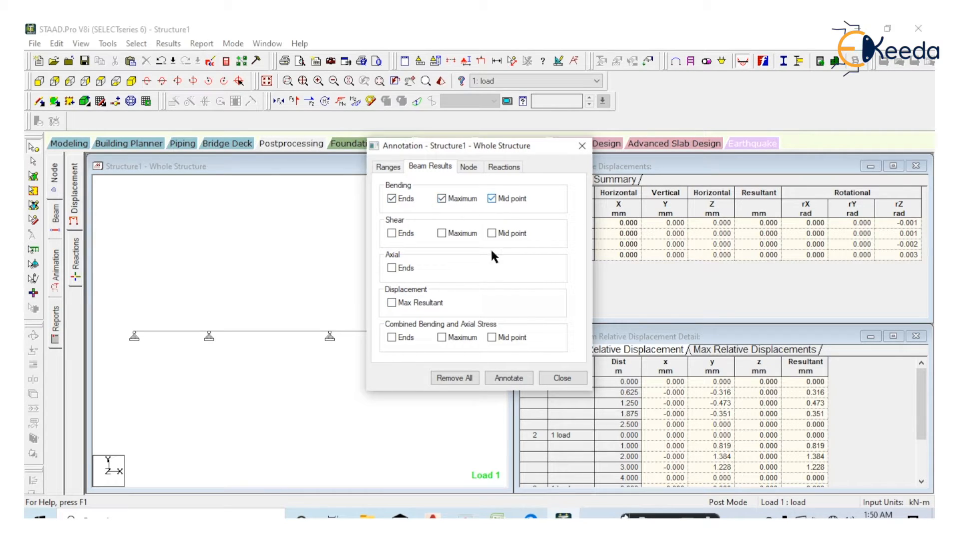
pyautogui.click(517, 378)
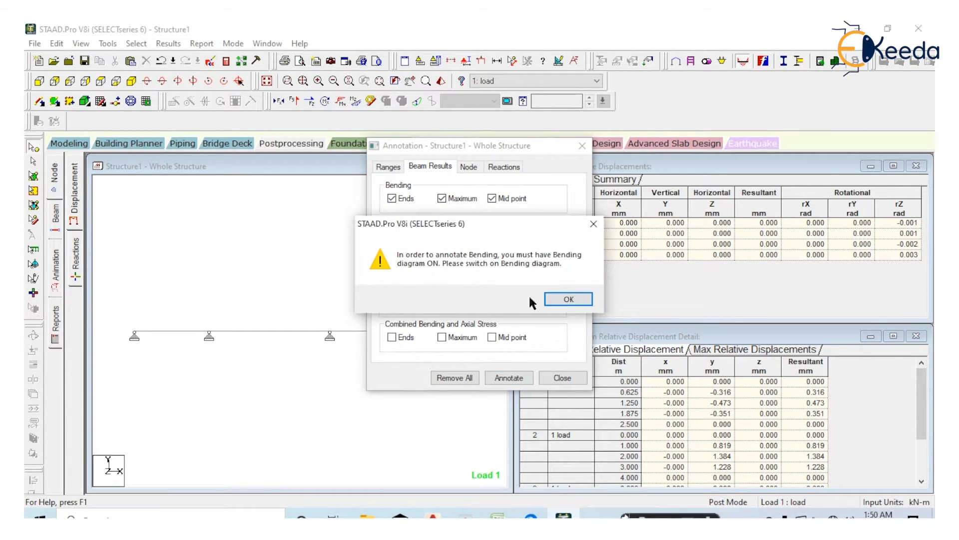
pyautogui.click(555, 295)
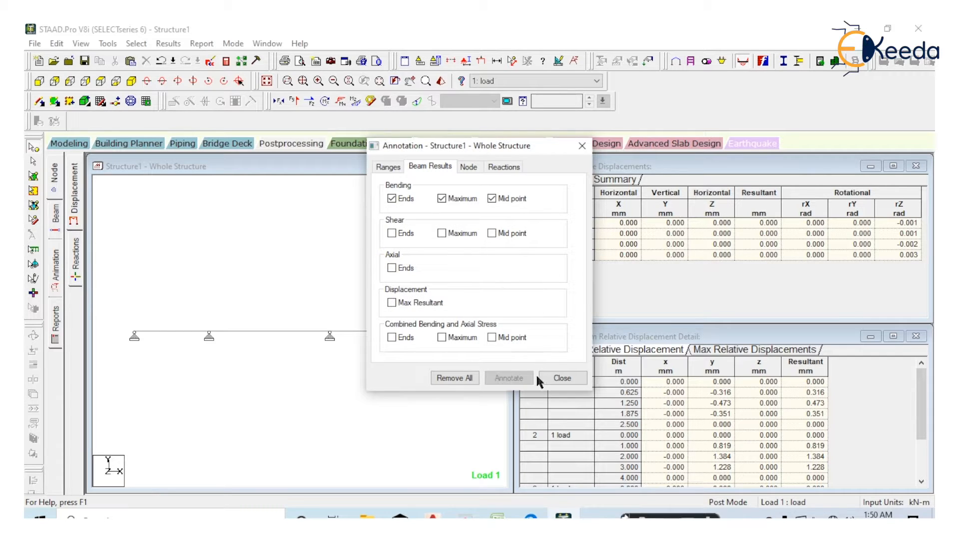
pyautogui.click(562, 378)
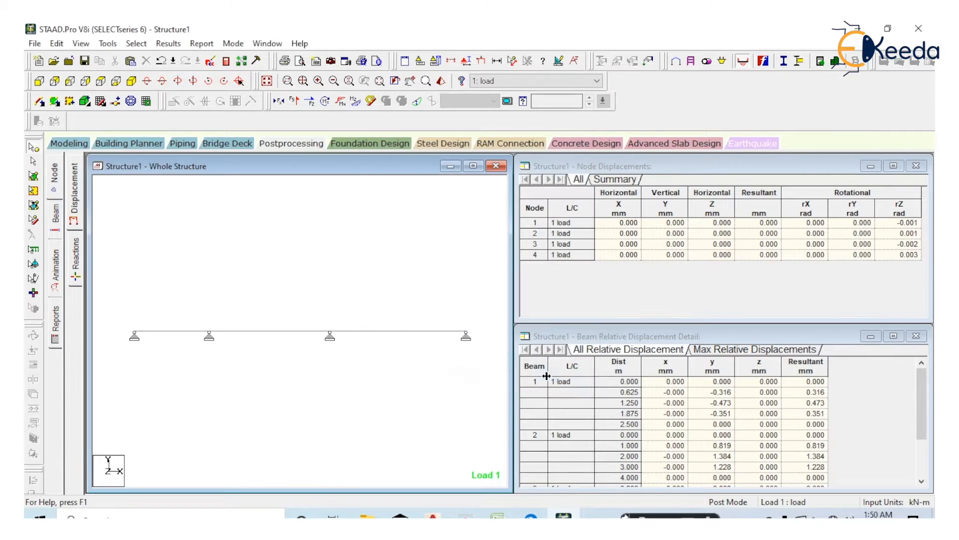
pyautogui.click(356, 103)
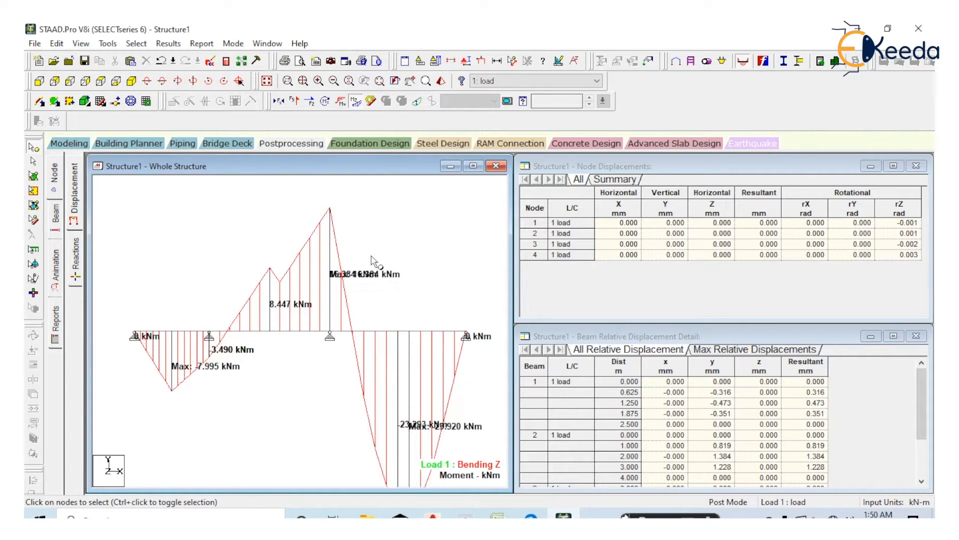
pyautogui.scroll(-6, 375, 262)
pyautogui.scroll(1, 375, 262)
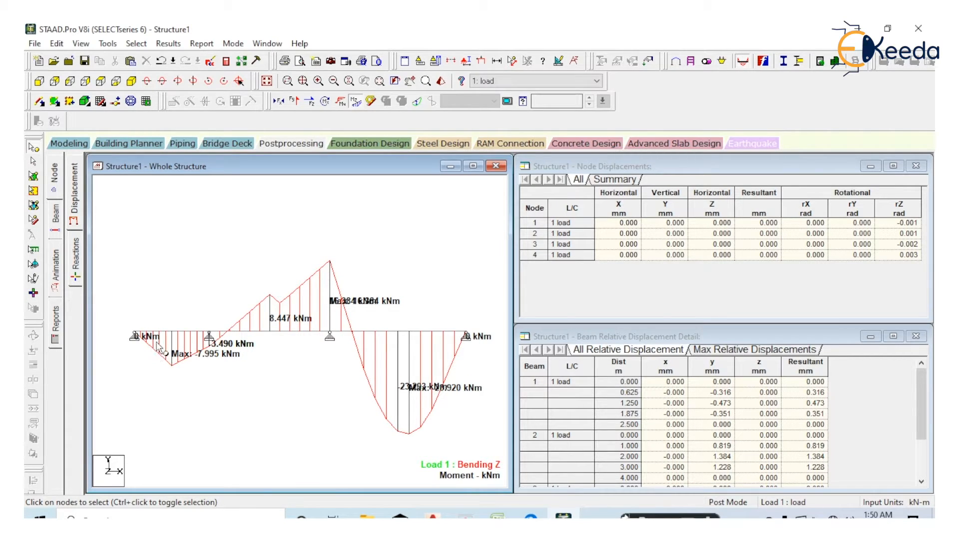
# Examine the bending moments at the first two supports, selecting nodes 1 and 2 on the diagram
pyautogui.moveTo(154, 298); pyautogui.dragTo(123, 398)
pyautogui.moveTo(195, 297); pyautogui.dragTo(172, 414)
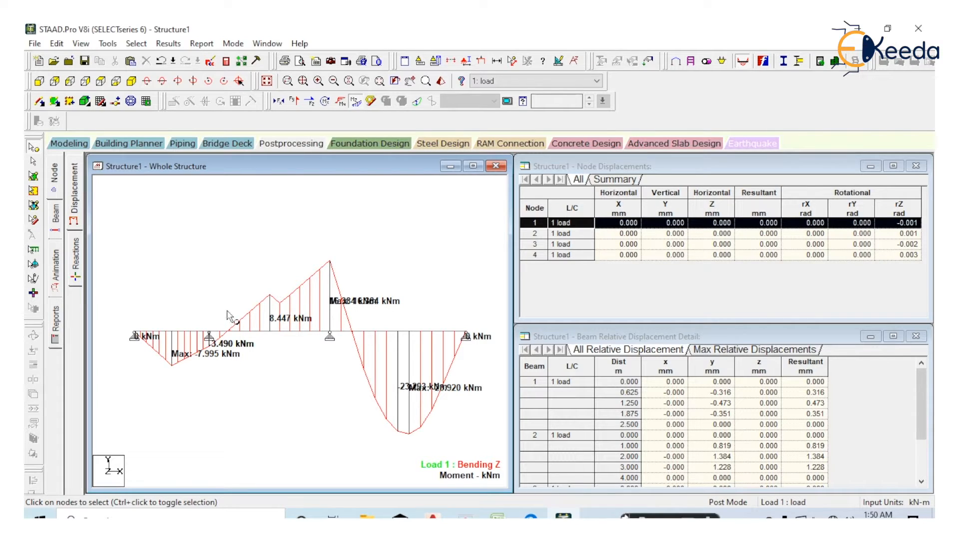
pyautogui.moveTo(218, 299); pyautogui.dragTo(199, 361)
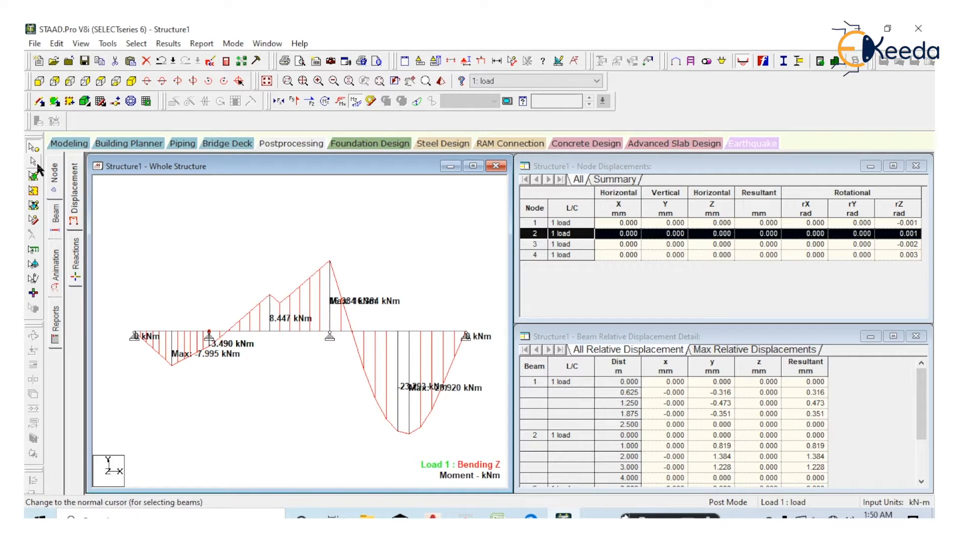
# Isolate the 4.5 m span to examine its bending moment values, and restore the display of the whole structure
pyautogui.click(33, 164)
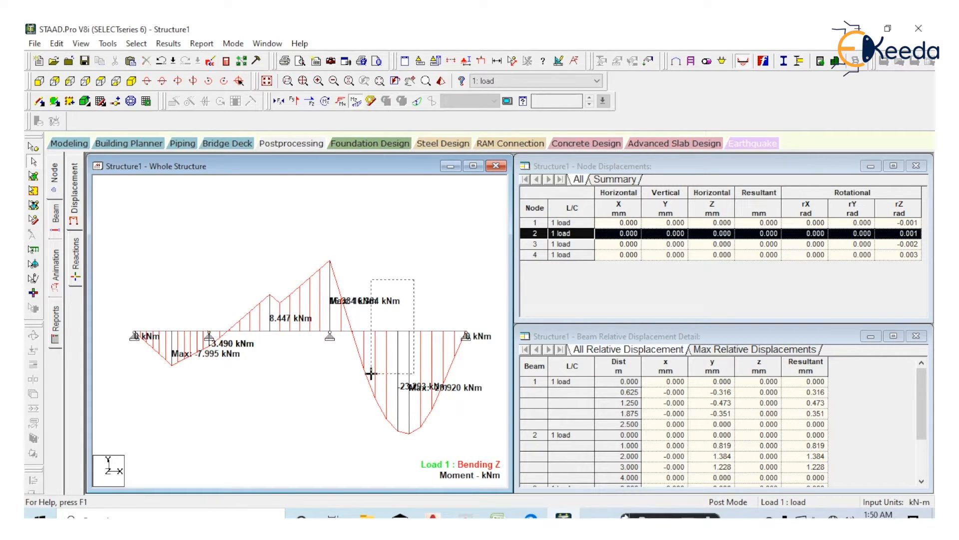
pyautogui.click(361, 388)
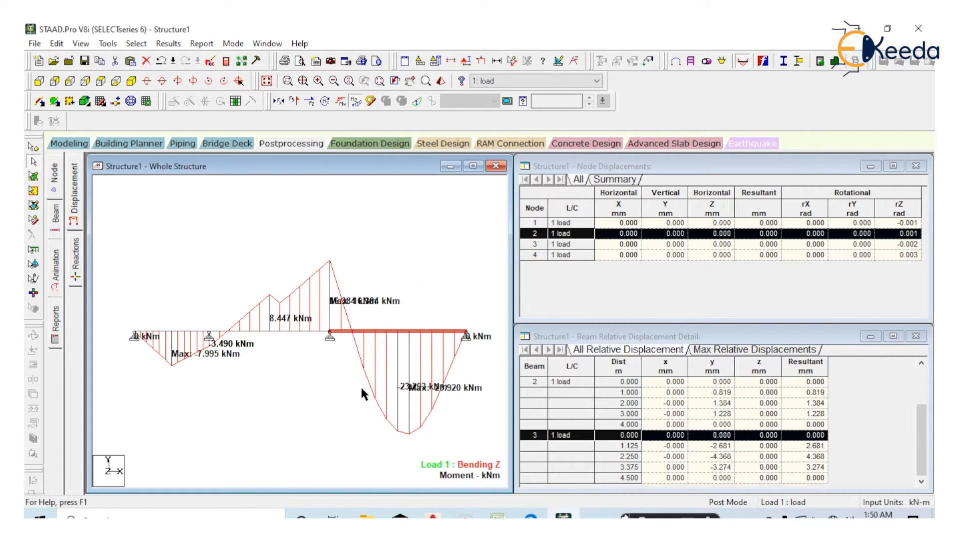
pyautogui.click(82, 44)
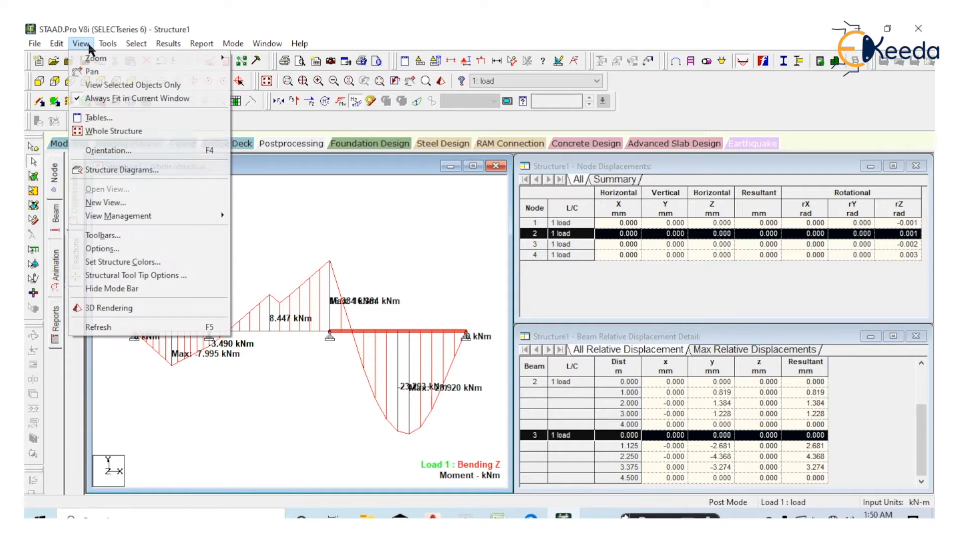
pyautogui.click(183, 86)
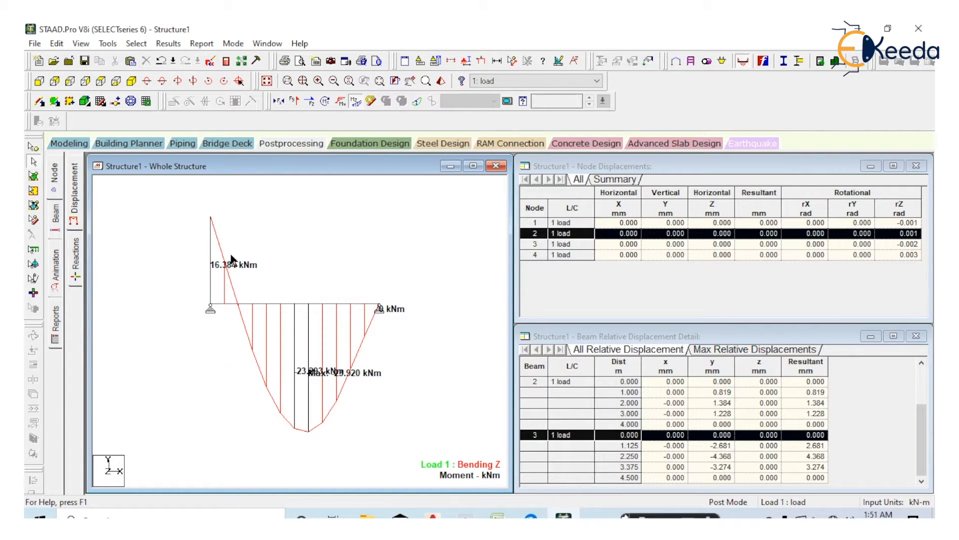
pyautogui.click(266, 83)
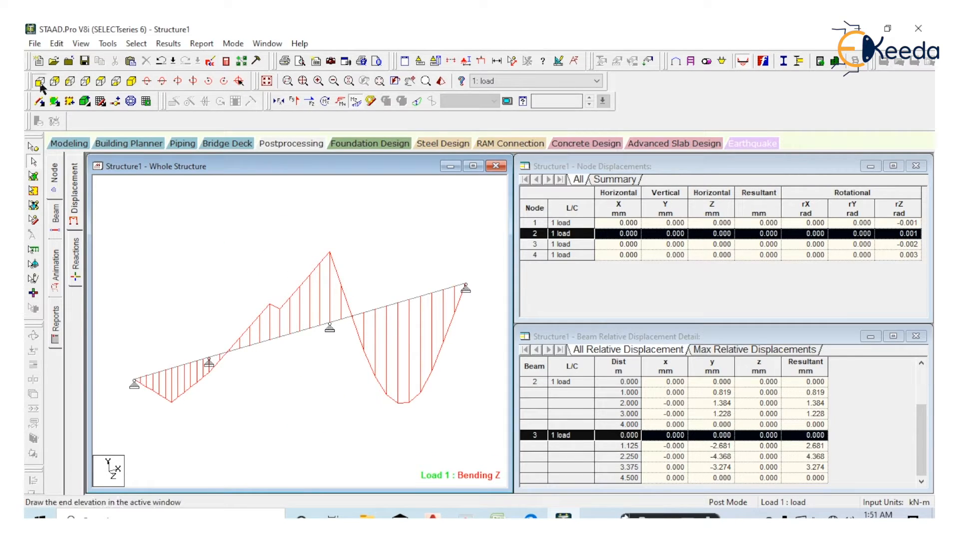
# Replace the Bending Z diagram with Shear Y and annotate the shear values at Ends, Maximum and Mid point
pyautogui.click(361, 100)
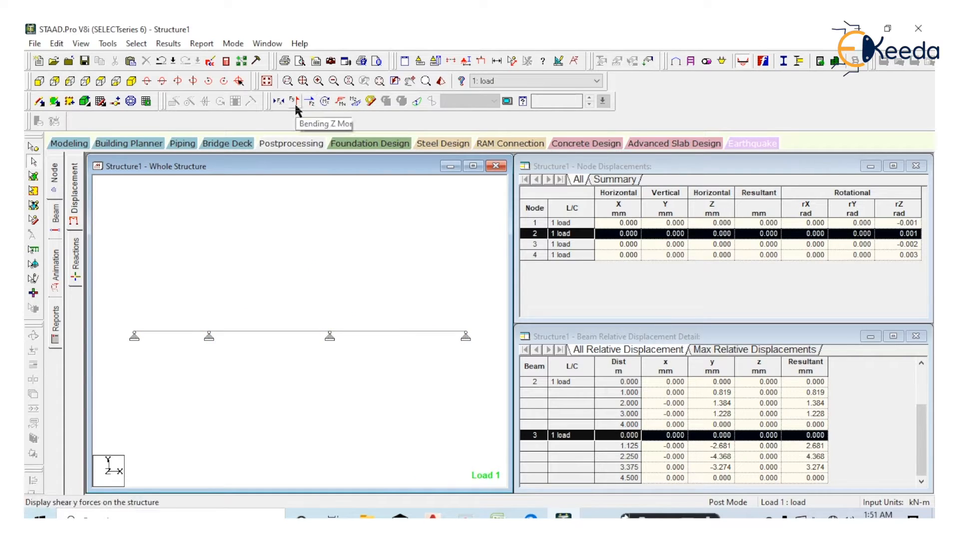
pyautogui.click(294, 100)
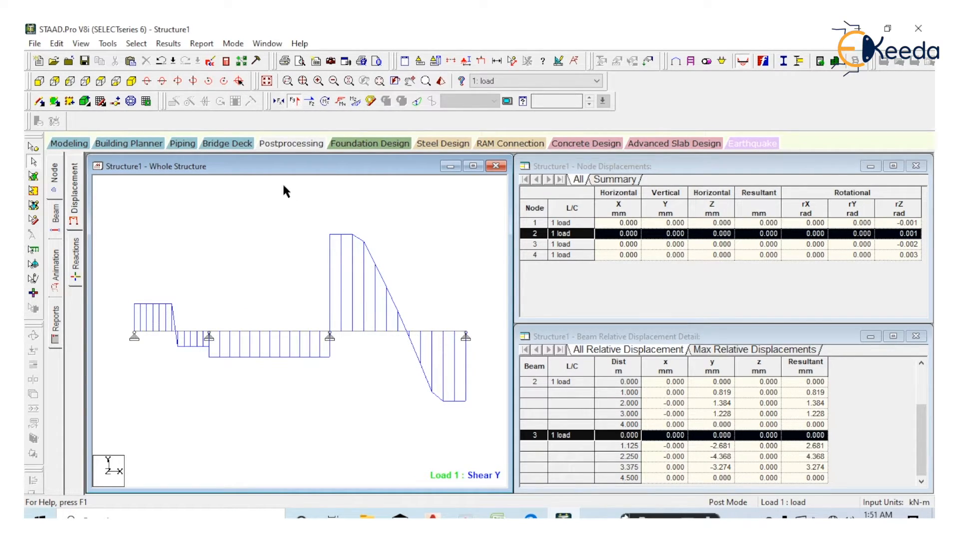
pyautogui.click(168, 43)
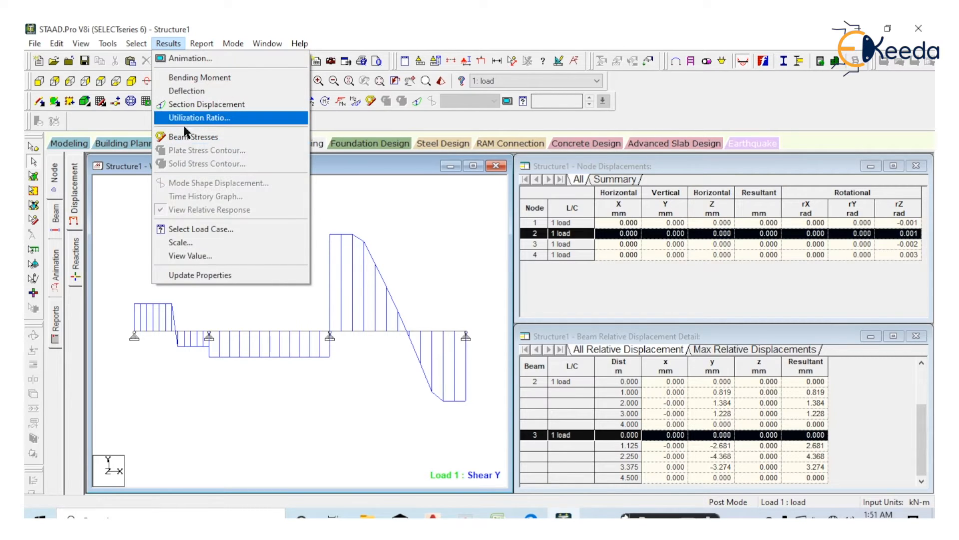
pyautogui.click(231, 256)
pyautogui.click(428, 165)
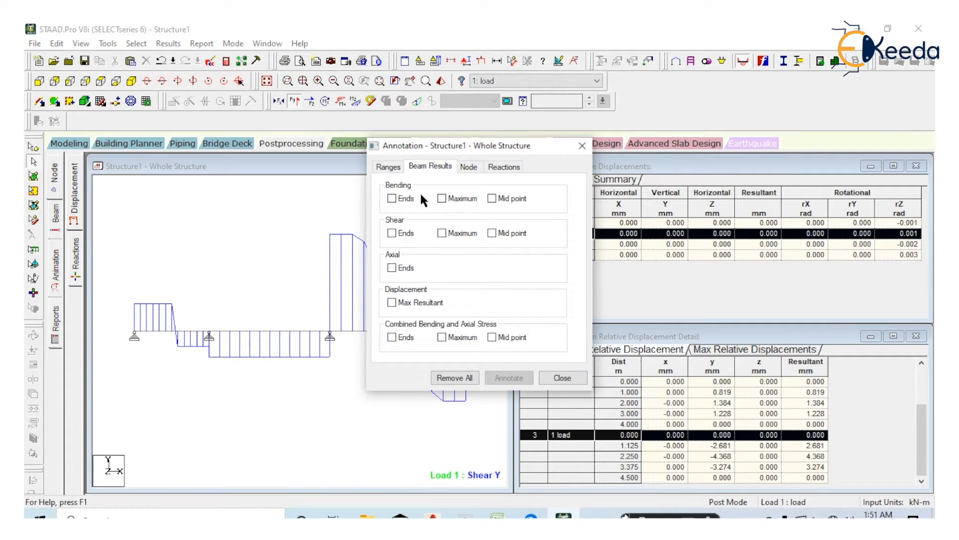
pyautogui.click(397, 234)
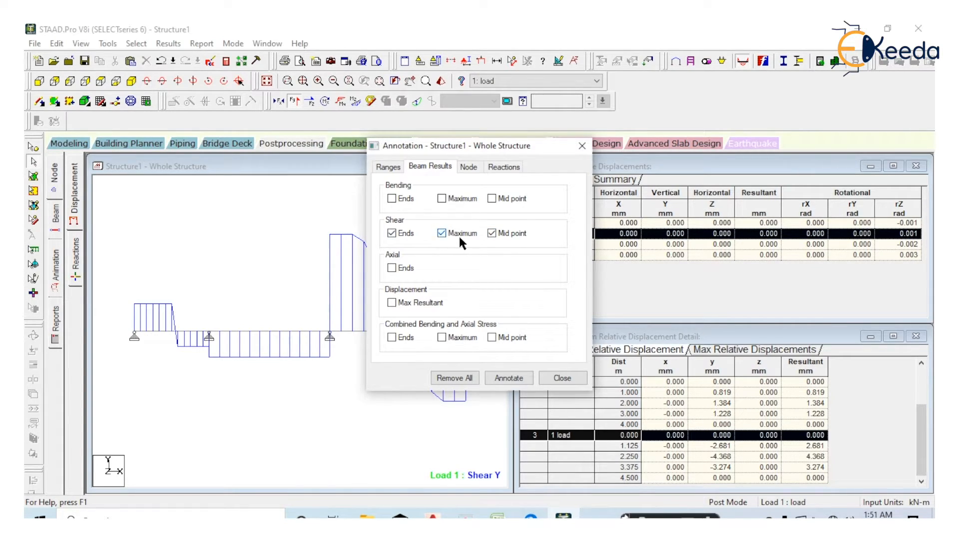
pyautogui.click(503, 380)
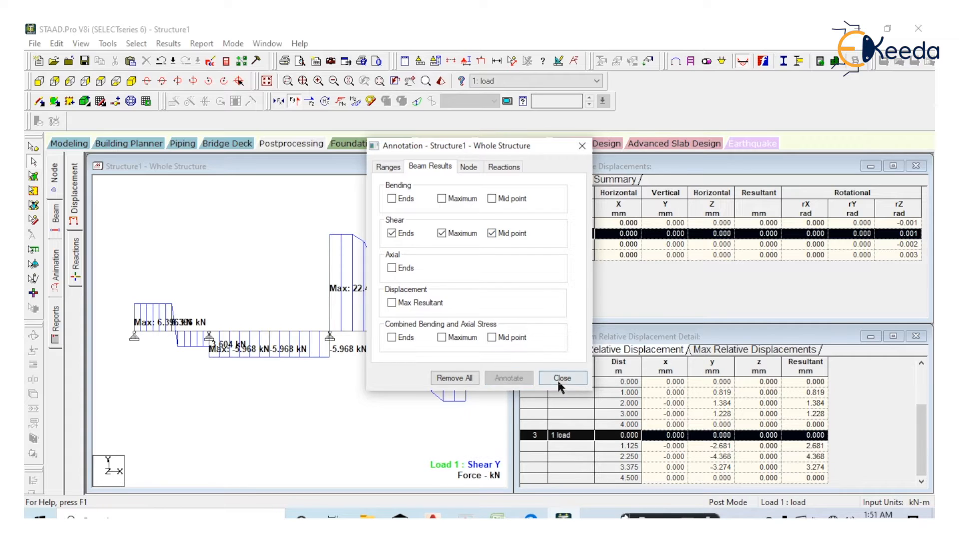
pyautogui.click(557, 377)
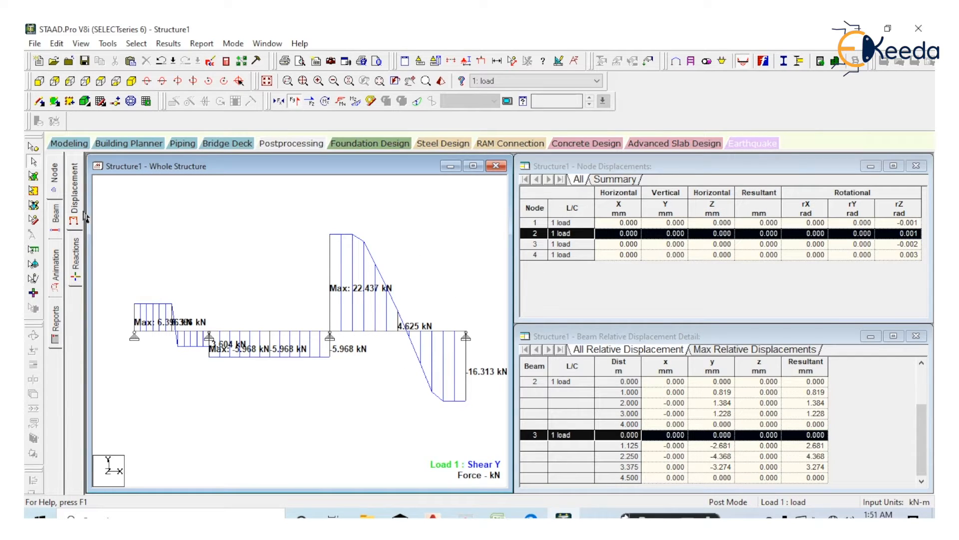
# Return to the node displacement results and move and enlarge the beam relative displacement table to fit all its rows
pyautogui.click(58, 175)
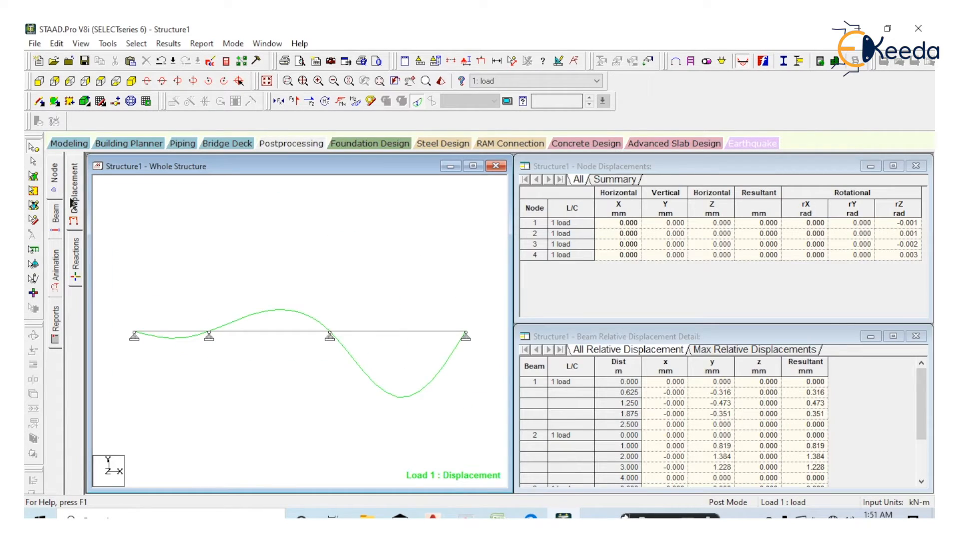
pyautogui.moveTo(704, 334); pyautogui.dragTo(662, 261)
pyautogui.moveTo(702, 421); pyautogui.dragTo(708, 493)
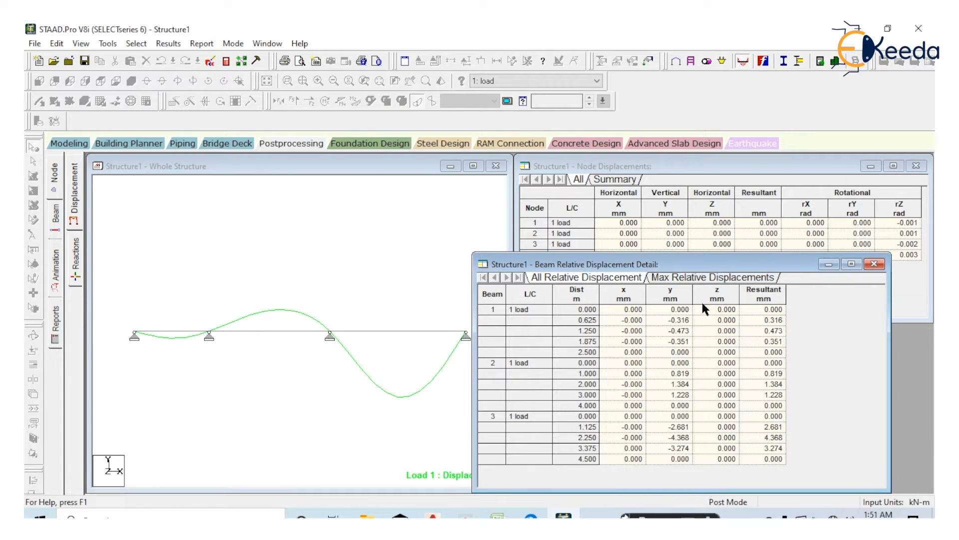
pyautogui.moveTo(702, 266); pyautogui.dragTo(724, 210)
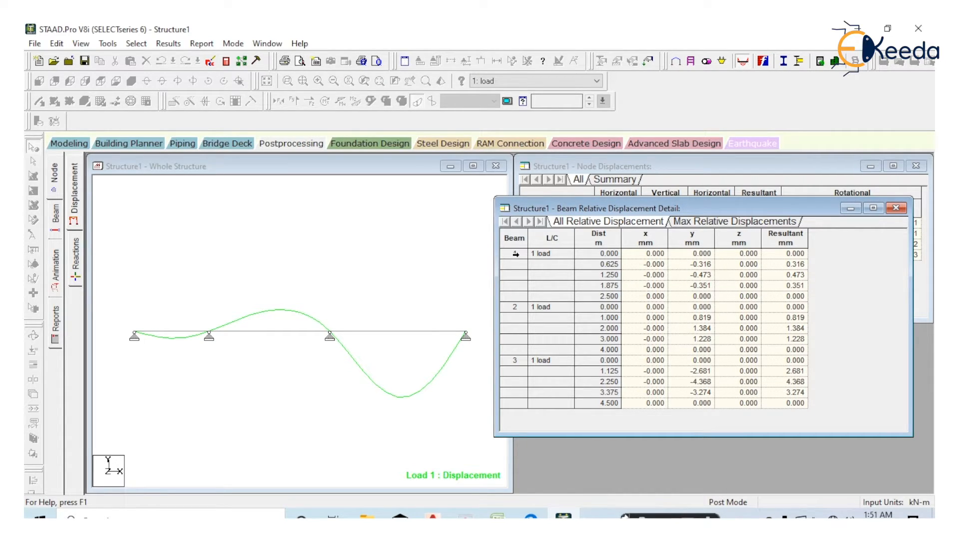
# Highlight beam 1 from the relative displacement table and examine the displacement at points along the first span
pyautogui.click(565, 254)
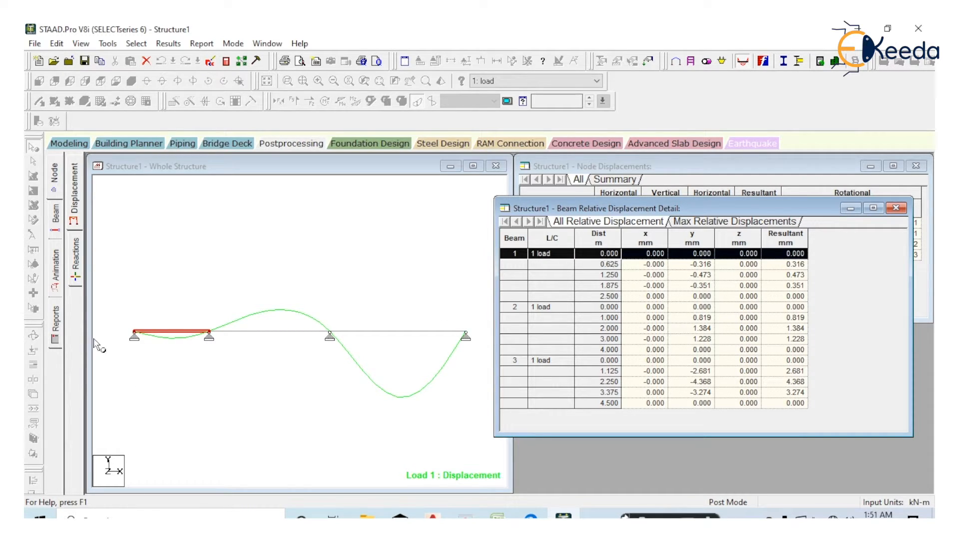
pyautogui.moveTo(132, 301); pyautogui.dragTo(130, 387)
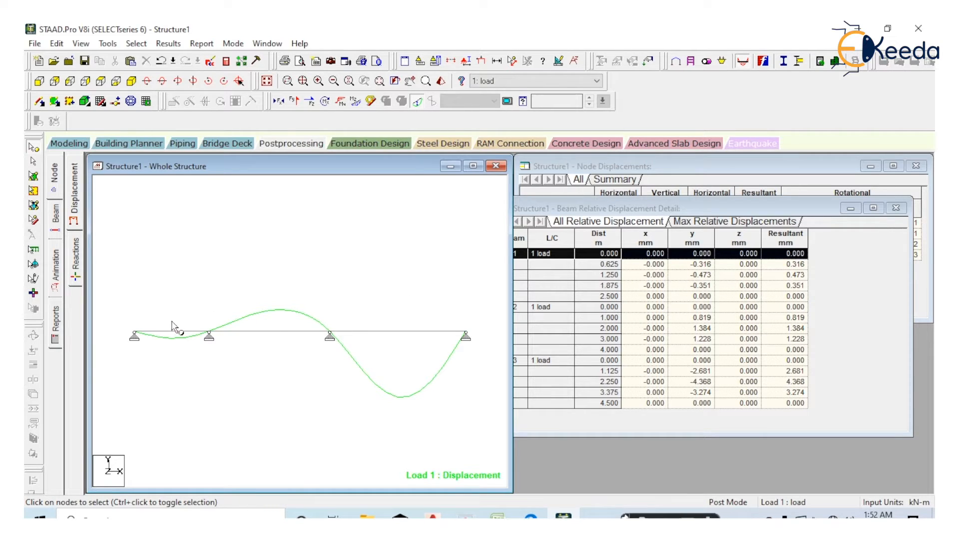
pyautogui.moveTo(174, 293); pyautogui.dragTo(176, 419)
pyautogui.moveTo(192, 277); pyautogui.dragTo(198, 407)
pyautogui.moveTo(210, 282); pyautogui.dragTo(213, 440)
# Highlight beams 2 and 3 from the relative displacement table and view the maximum relative displacements of all beams
pyautogui.moveTo(639, 211); pyautogui.dragTo(652, 220)
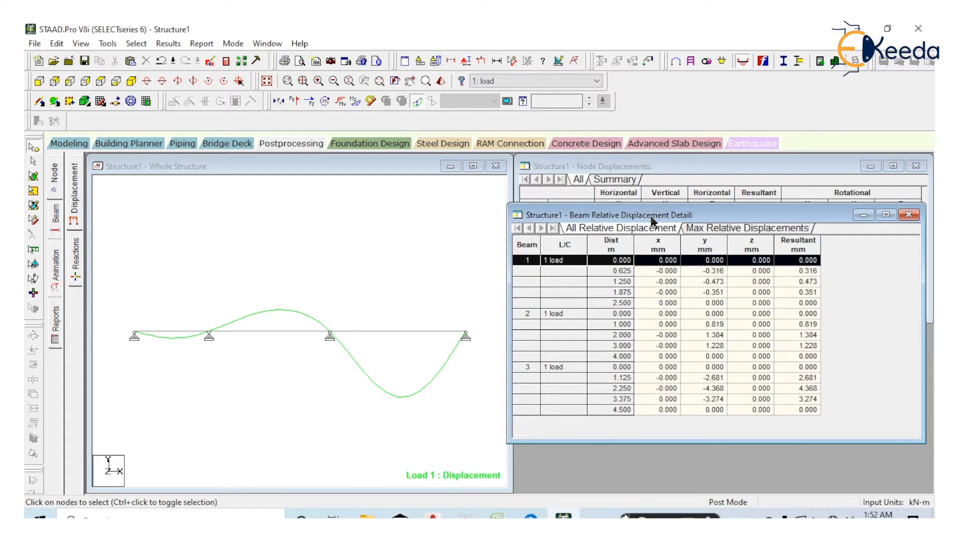
pyautogui.click(539, 314)
pyautogui.click(531, 369)
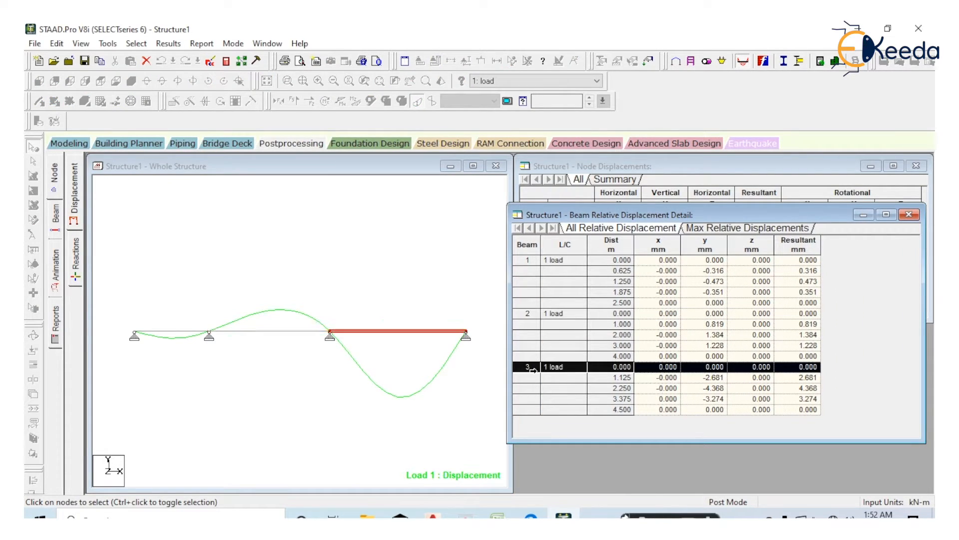
pyautogui.click(725, 231)
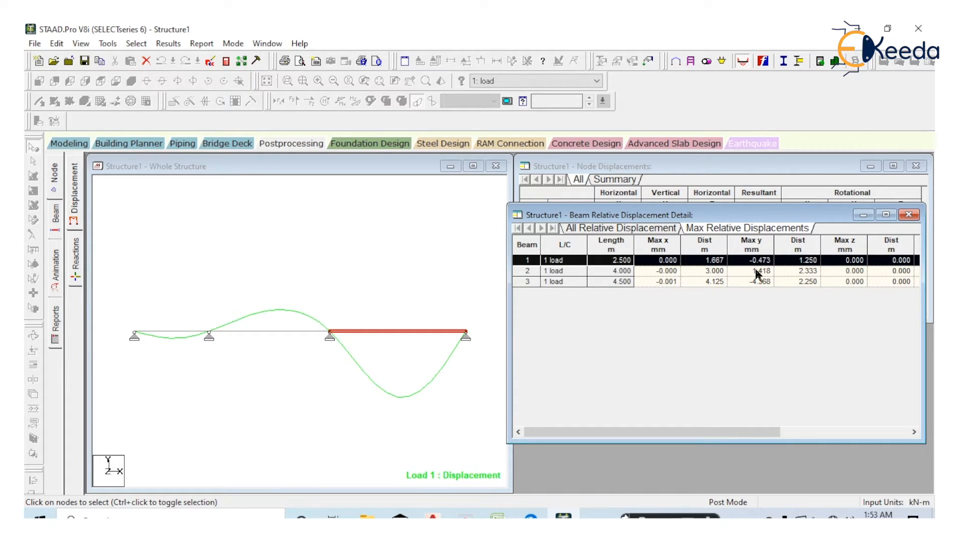
# Examine the maximum relative displacement of beams 1, 2 and 3 against the deflected shape
pyautogui.click(538, 261)
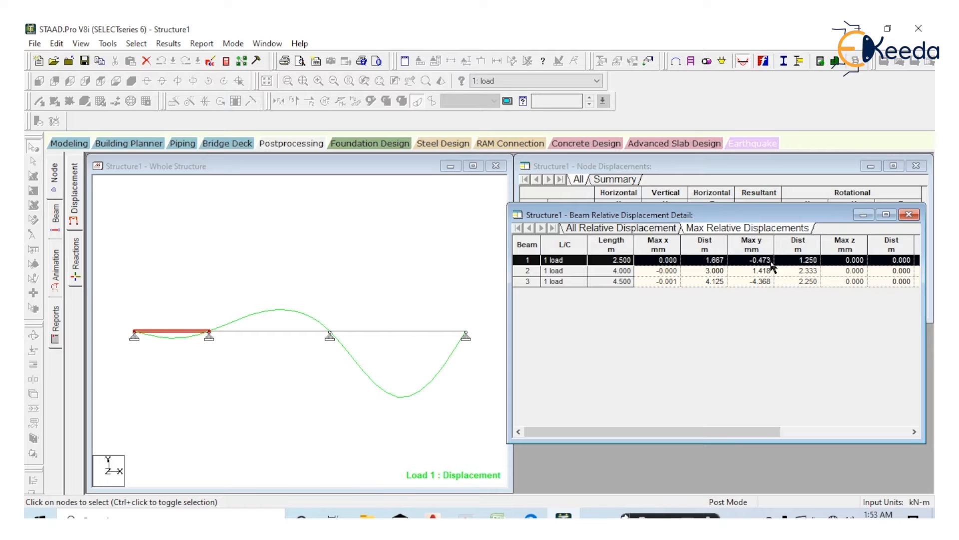
pyautogui.click(245, 390)
pyautogui.click(713, 261)
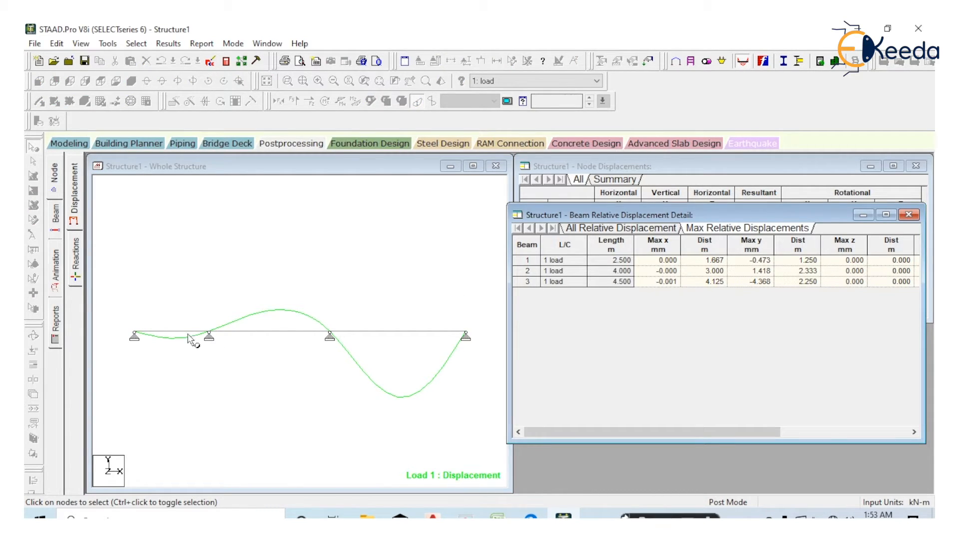
pyautogui.click(214, 225)
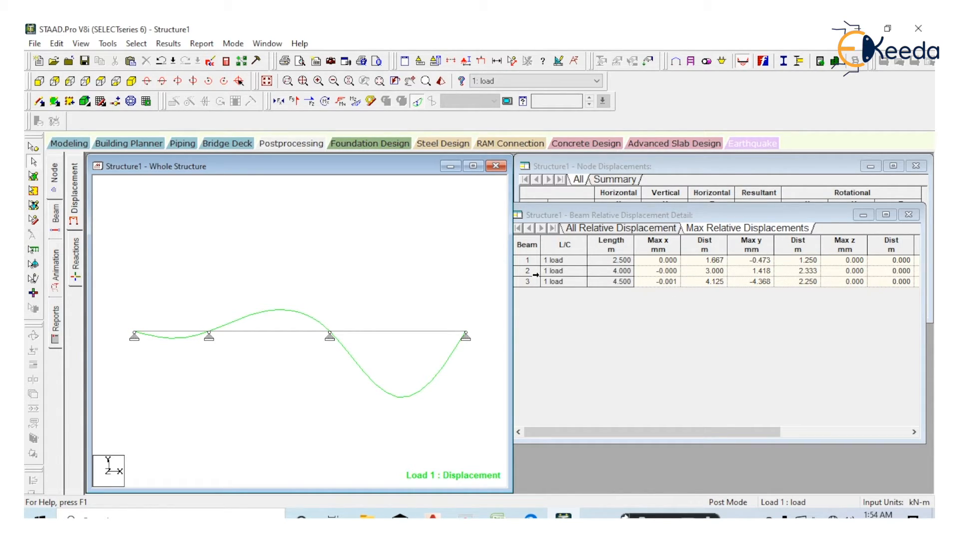
pyautogui.click(528, 272)
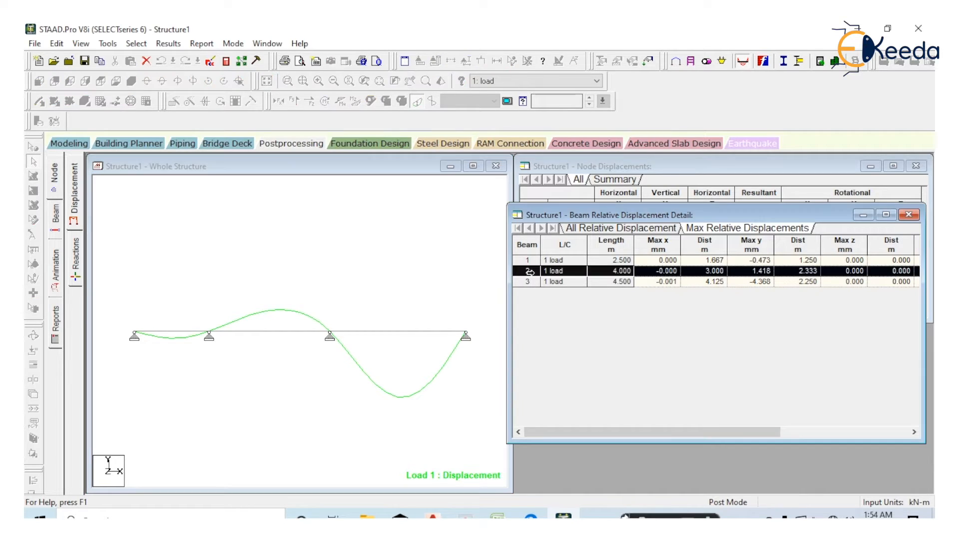
pyautogui.click(530, 281)
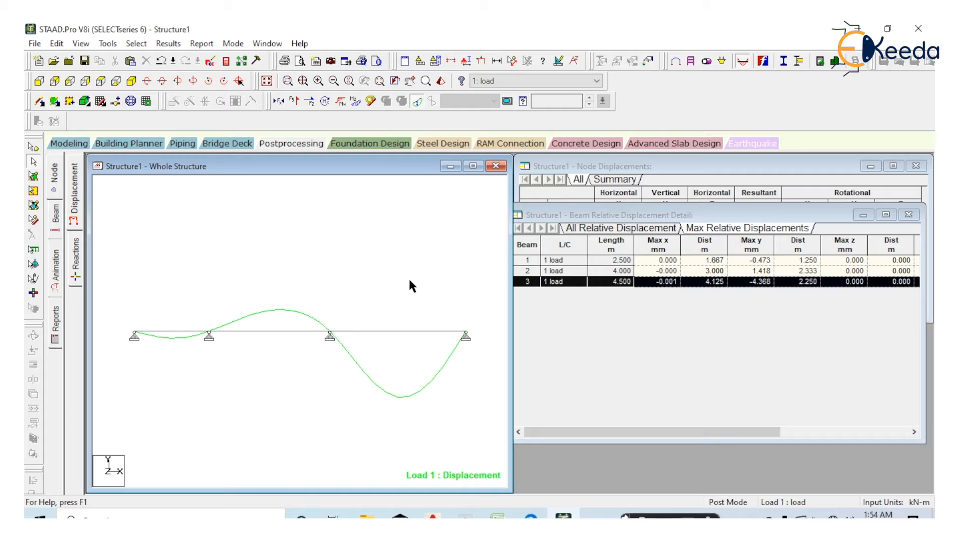
# Label the beams with their numbers, open the support reaction results and shift the statics check table slightly
pyautogui.hotkey('shift', 'b')
pyautogui.click(75, 260)
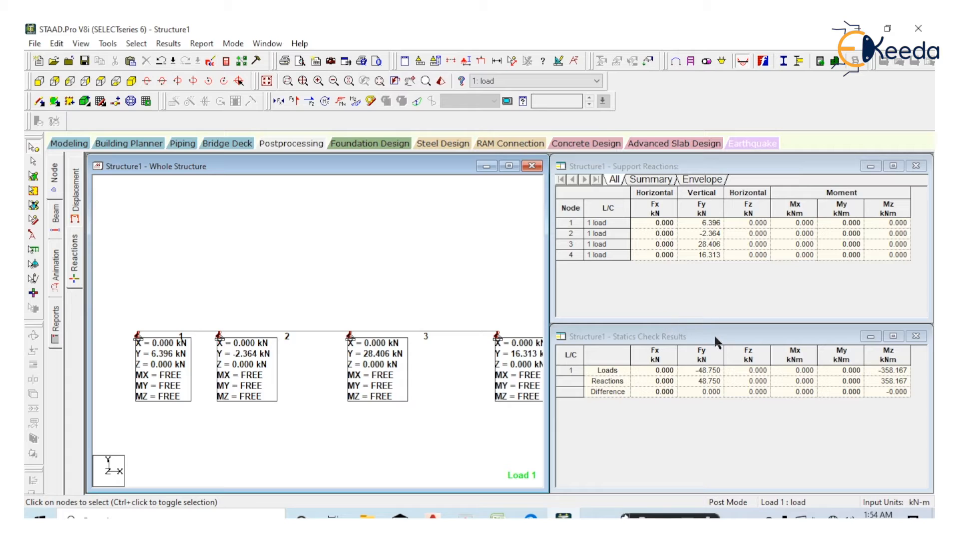
pyautogui.moveTo(715, 336)
pyautogui.mouseDown()
pyautogui.moveTo(711, 295)
pyautogui.moveTo(731, 344)
pyautogui.mouseUp()
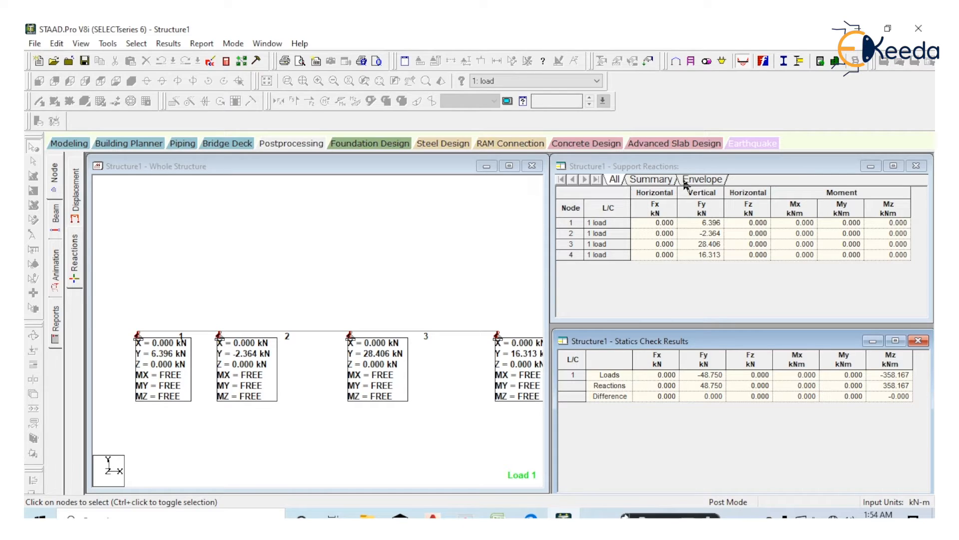
# Review the summary and envelope of the support reactions, then return to the full list for all nodes
pyautogui.click(654, 180)
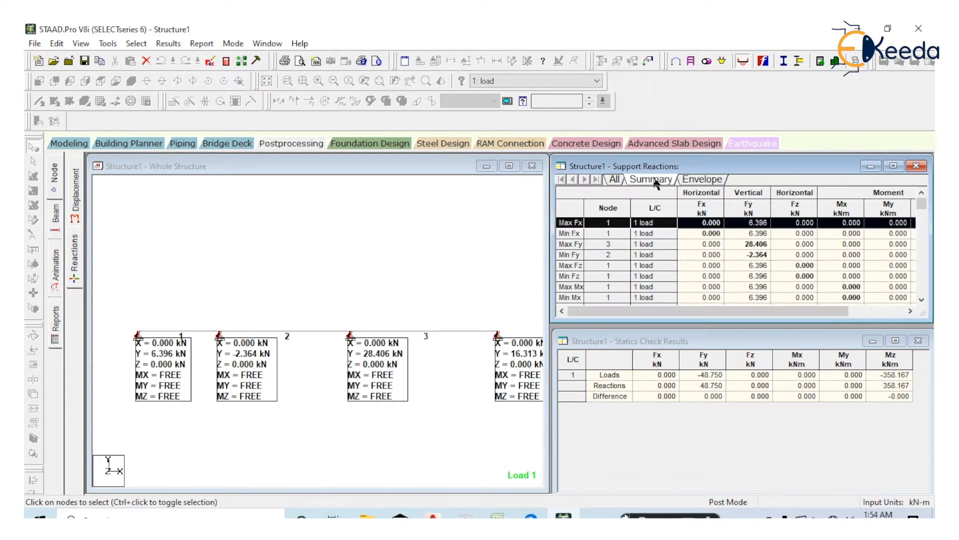
pyautogui.click(696, 183)
pyautogui.click(614, 180)
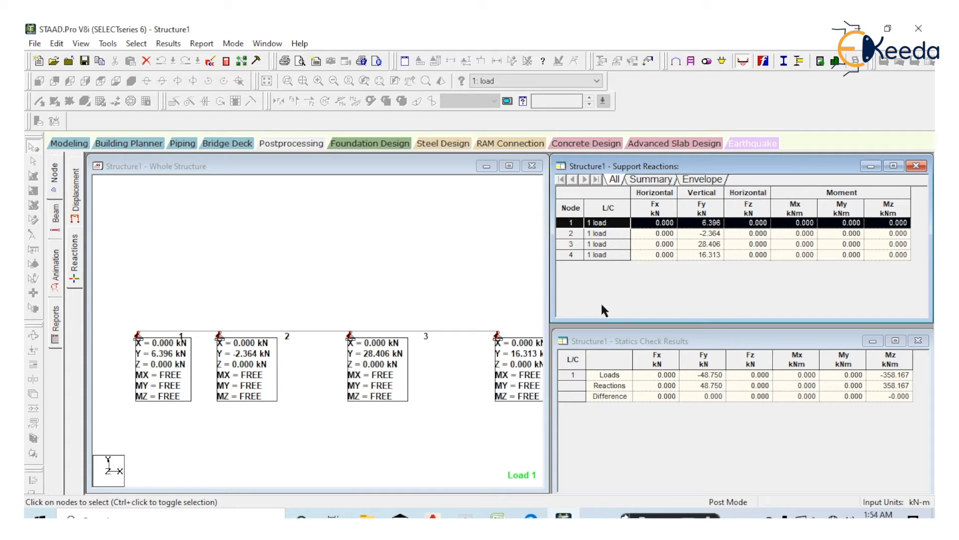
pyautogui.click(459, 271)
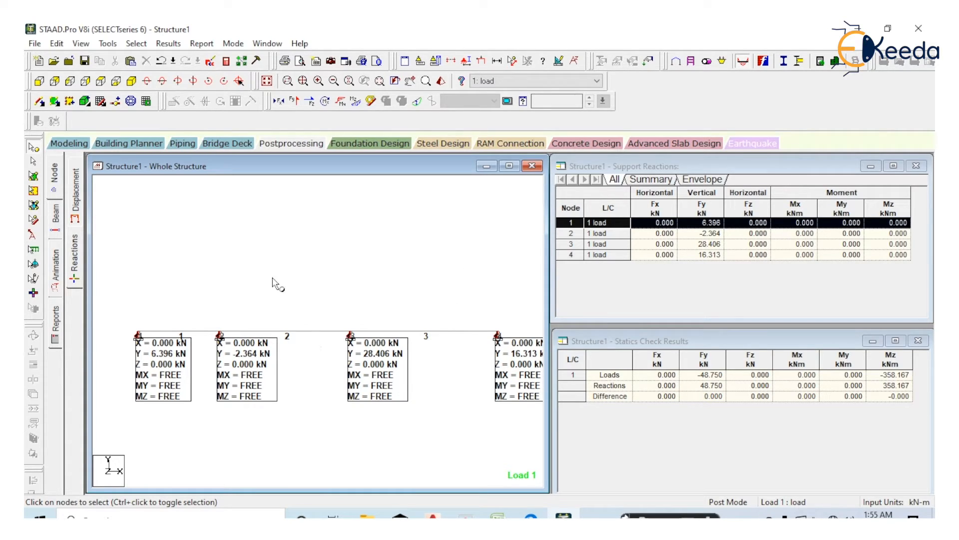
# Open the beam force results and move and enlarge the Beam Force Detail table to fit all its rows
pyautogui.click(54, 222)
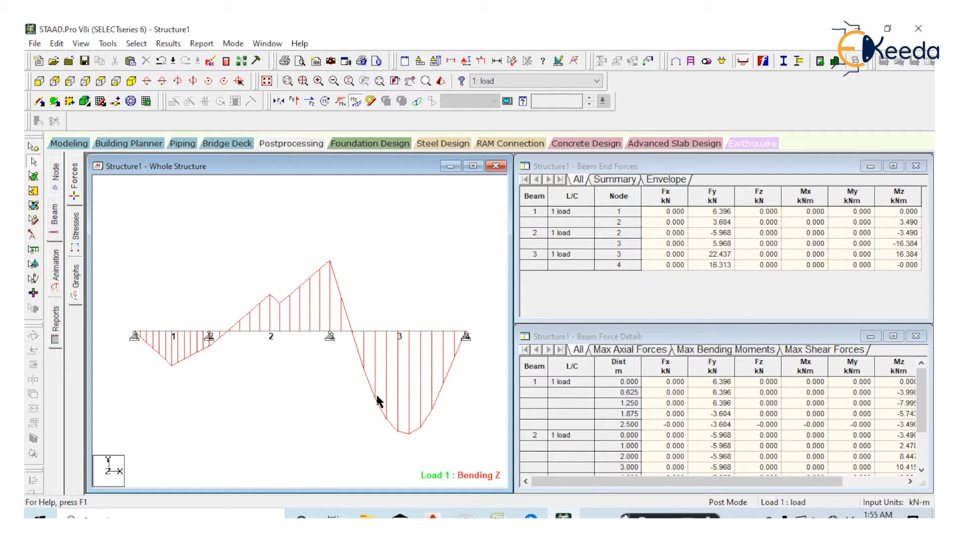
pyautogui.moveTo(707, 339); pyautogui.dragTo(707, 293)
pyautogui.moveTo(694, 444); pyautogui.dragTo(695, 492)
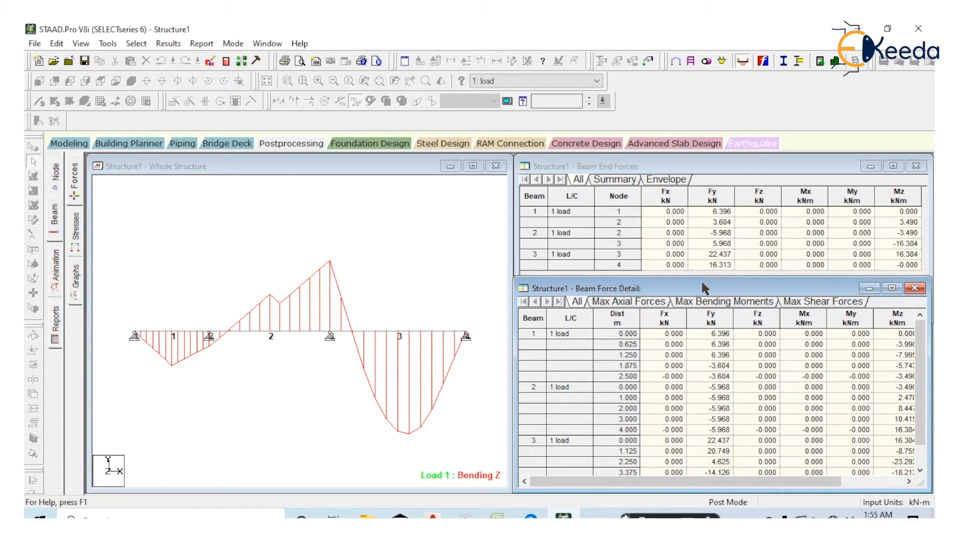
pyautogui.moveTo(702, 283); pyautogui.dragTo(702, 244)
pyautogui.moveTo(682, 455); pyautogui.dragTo(684, 492)
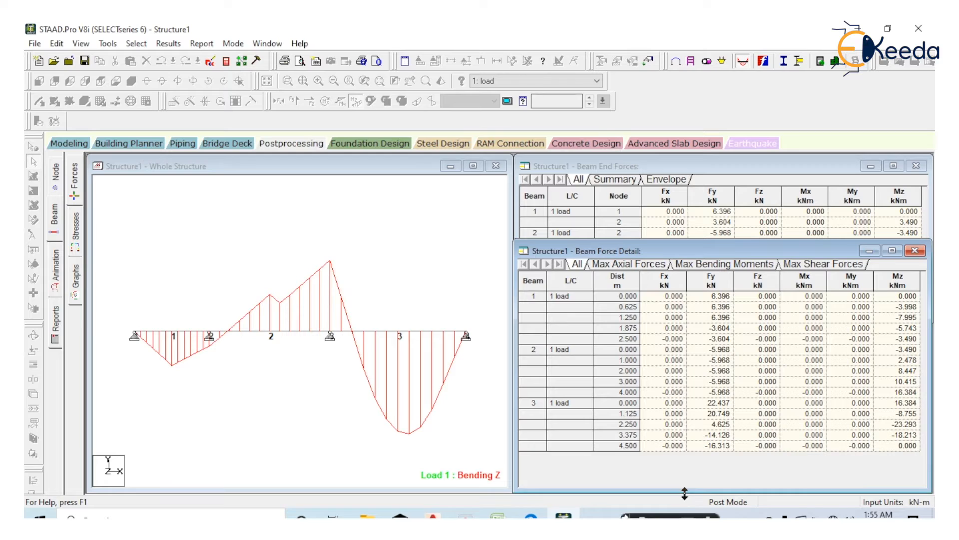
# Highlight beam 1 from the Beam Force Detail table and overlay the Shear Y diagram on the Bending Z diagram
pyautogui.click(536, 297)
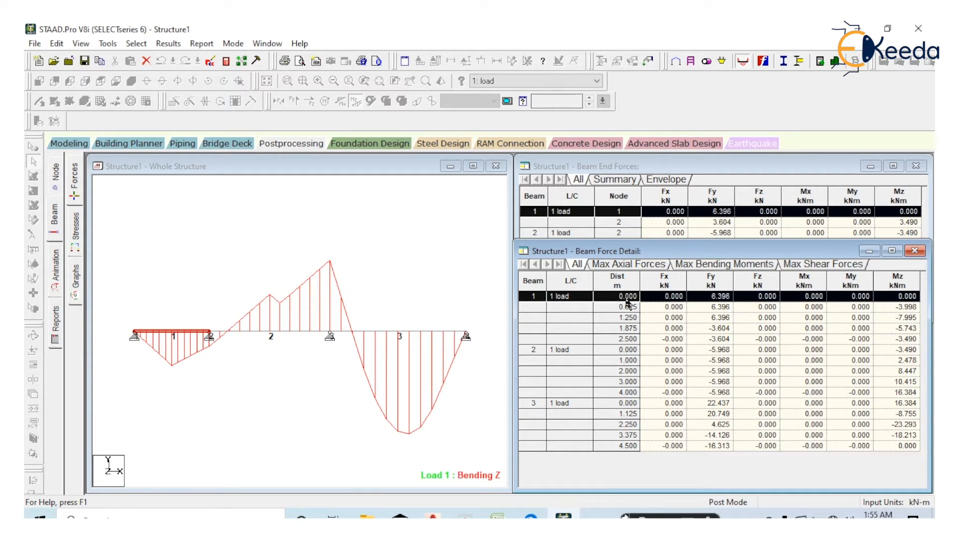
pyautogui.click(137, 303)
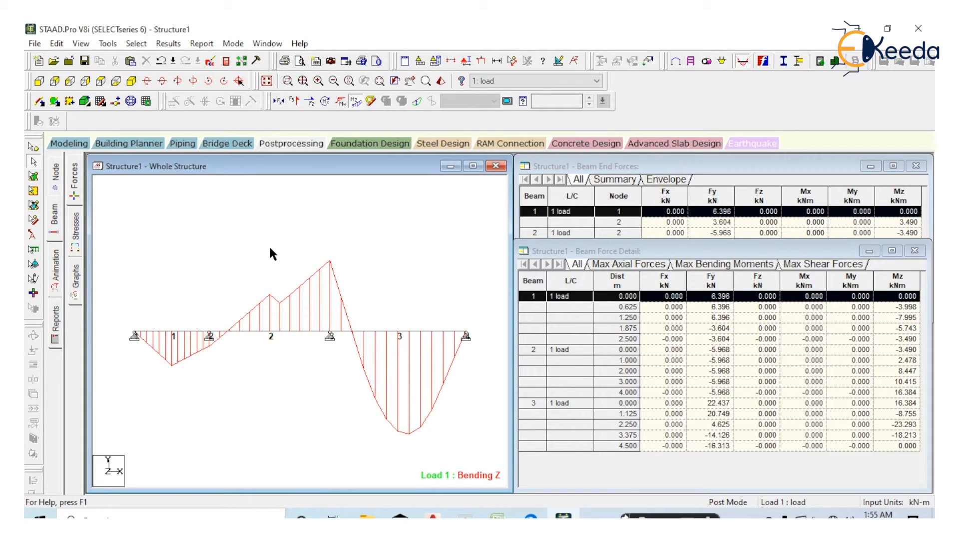
pyautogui.click(295, 101)
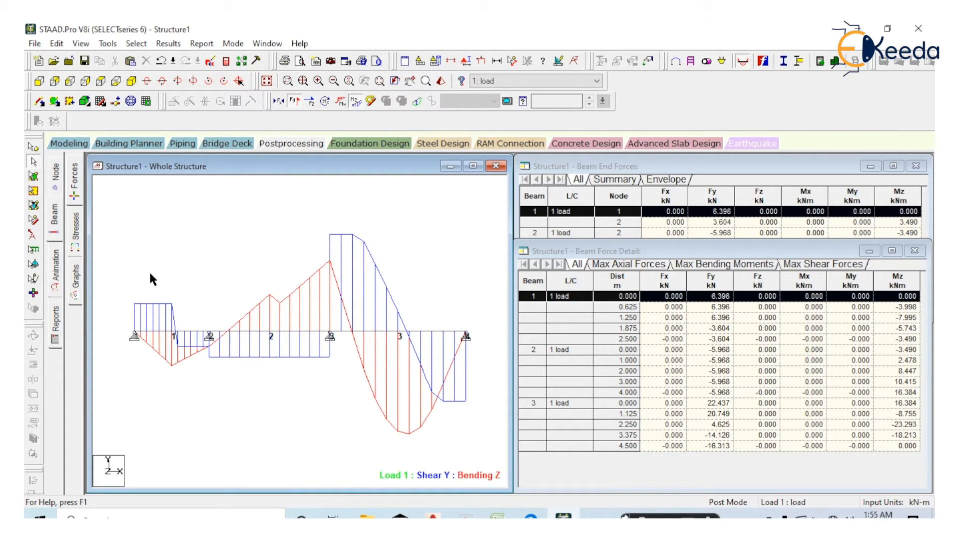
pyautogui.moveTo(151, 273); pyautogui.dragTo(157, 406)
# View the maximum axial forces, bending moments and shear forces of the beams
pyautogui.click(649, 268)
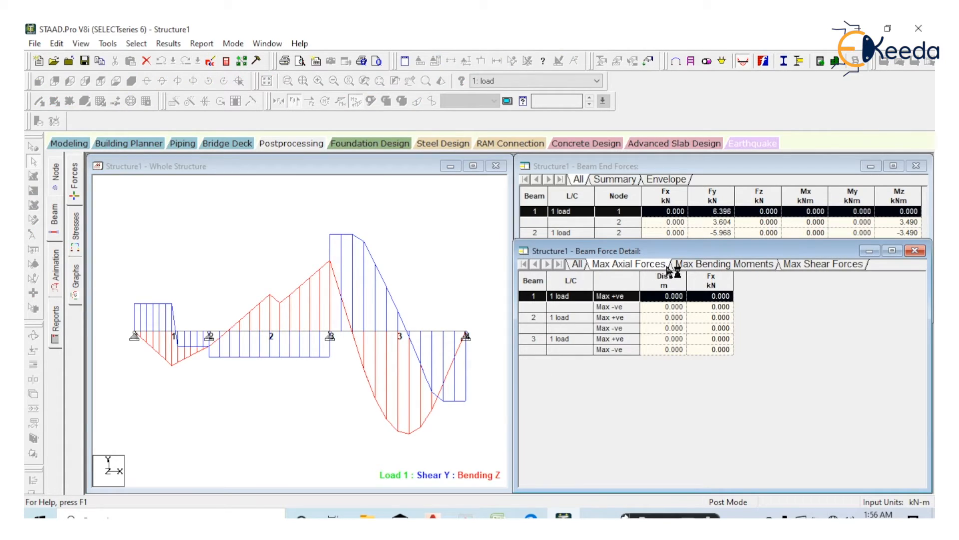
pyautogui.click(703, 268)
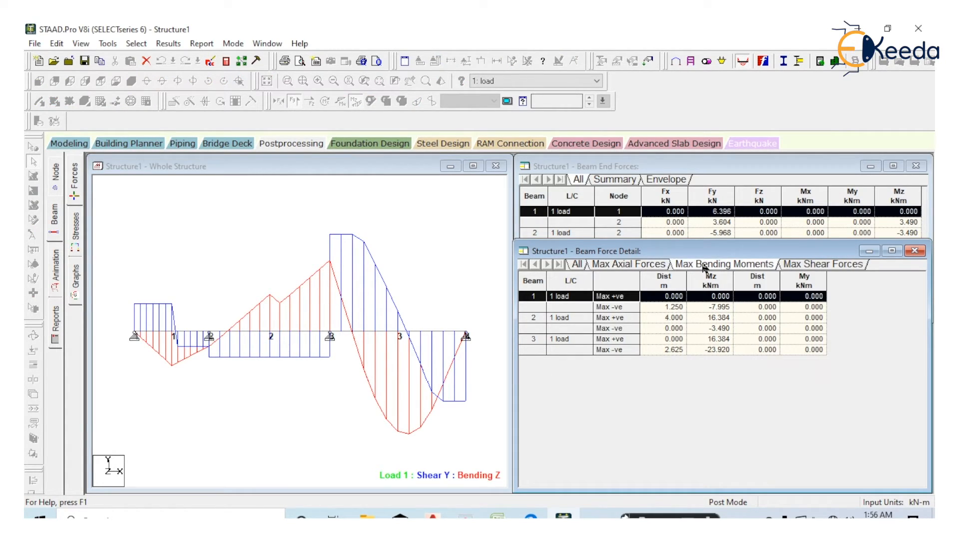
pyautogui.click(807, 268)
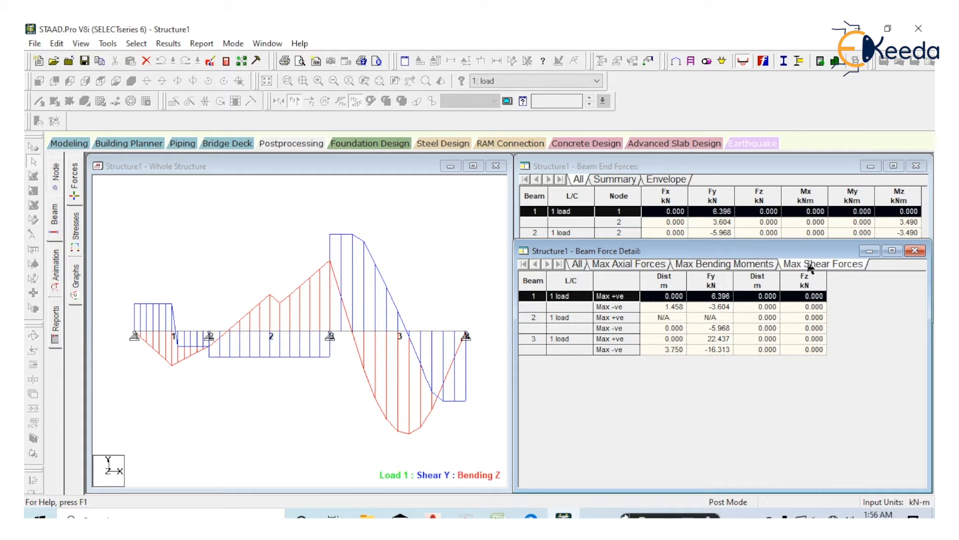
# Examine the maximum positive and negative bending moments of beams 1, 2 and 3 against the diagram
pyautogui.click(747, 269)
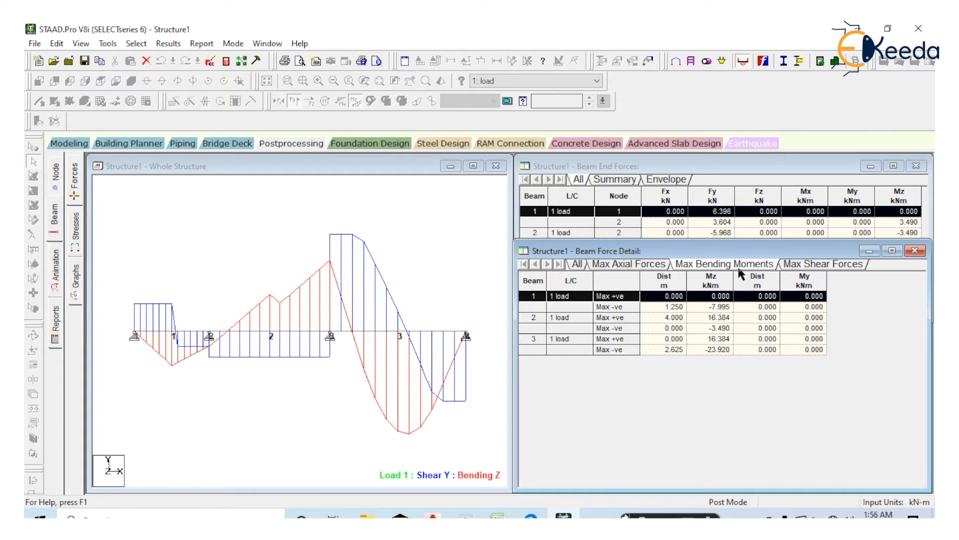
pyautogui.click(623, 301)
pyautogui.click(534, 318)
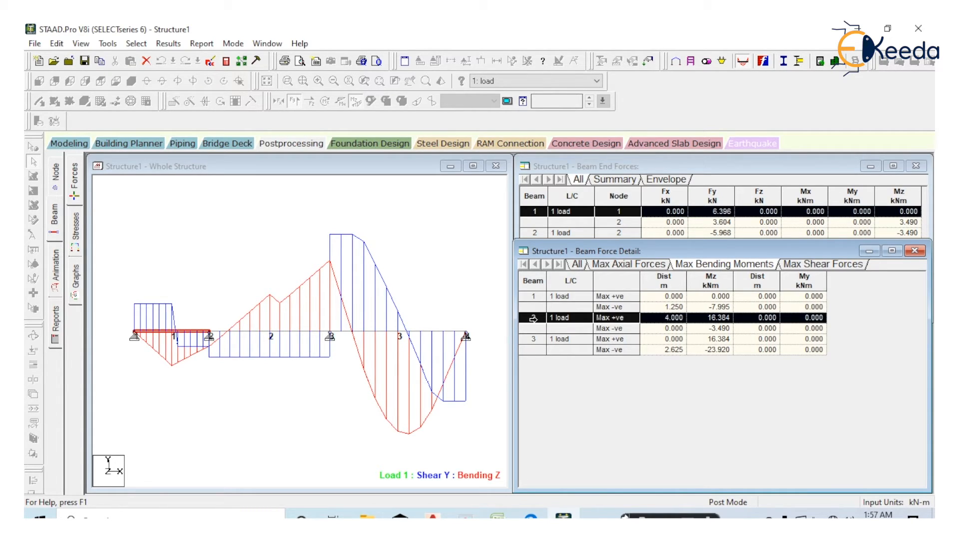
pyautogui.click(305, 332)
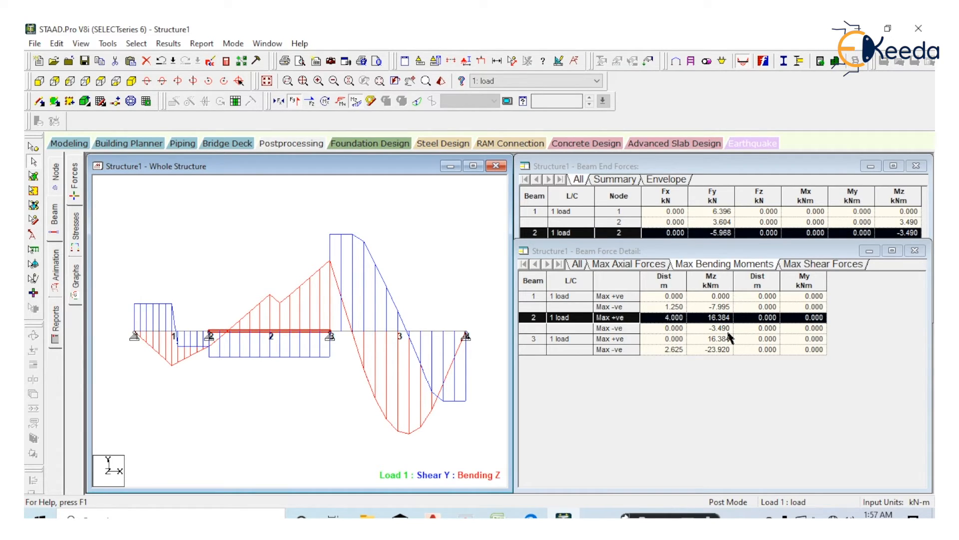
pyautogui.click(321, 433)
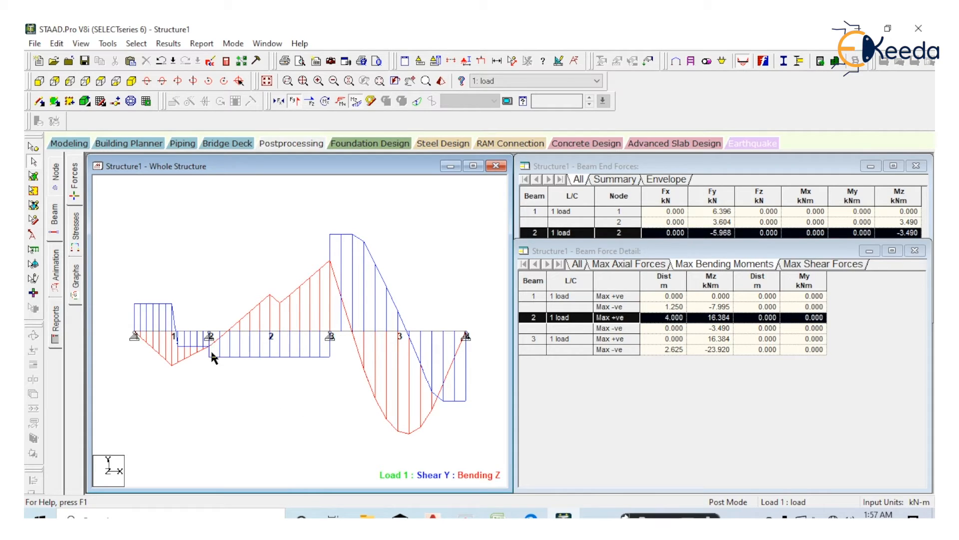
pyautogui.click(532, 339)
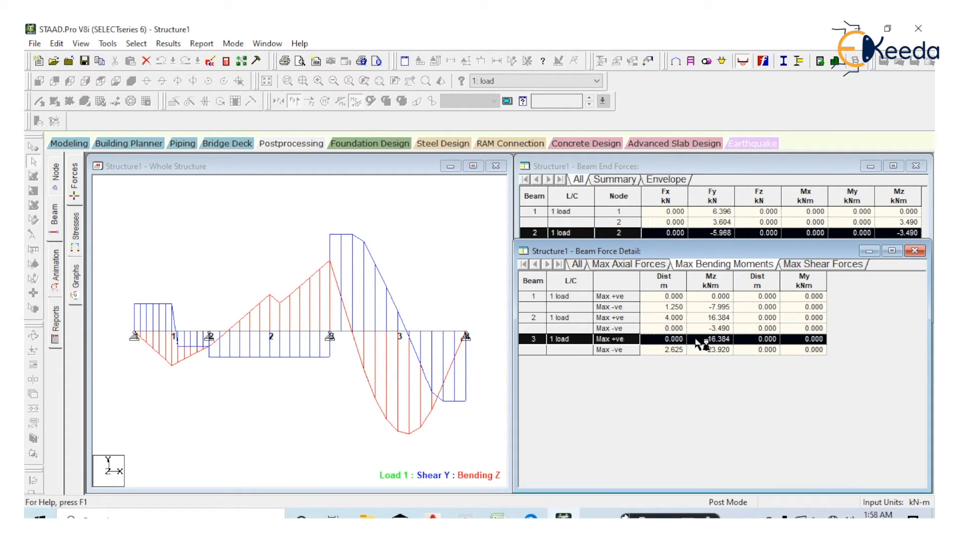
pyautogui.click(339, 216)
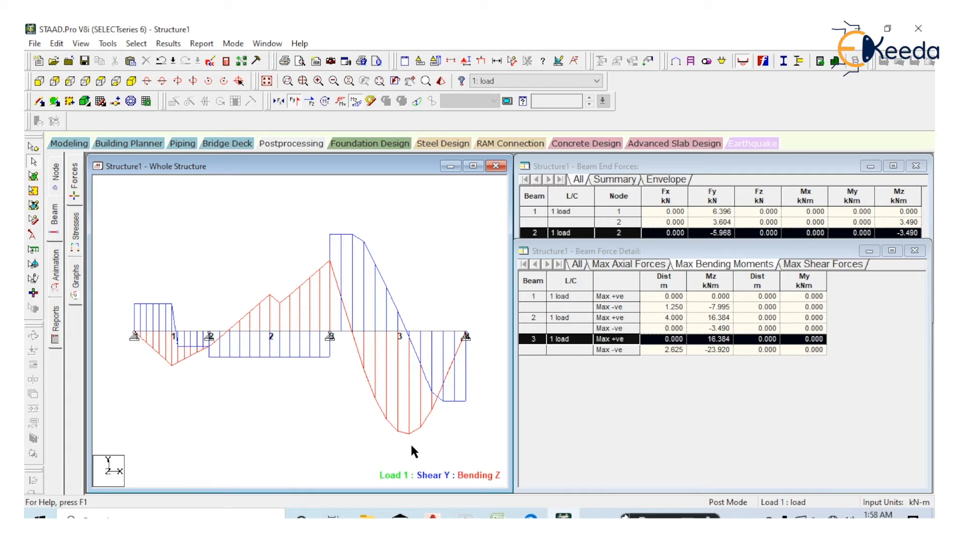
# Examine the maximum shear forces of all three beams, highlighting each beam from the table
pyautogui.click(815, 265)
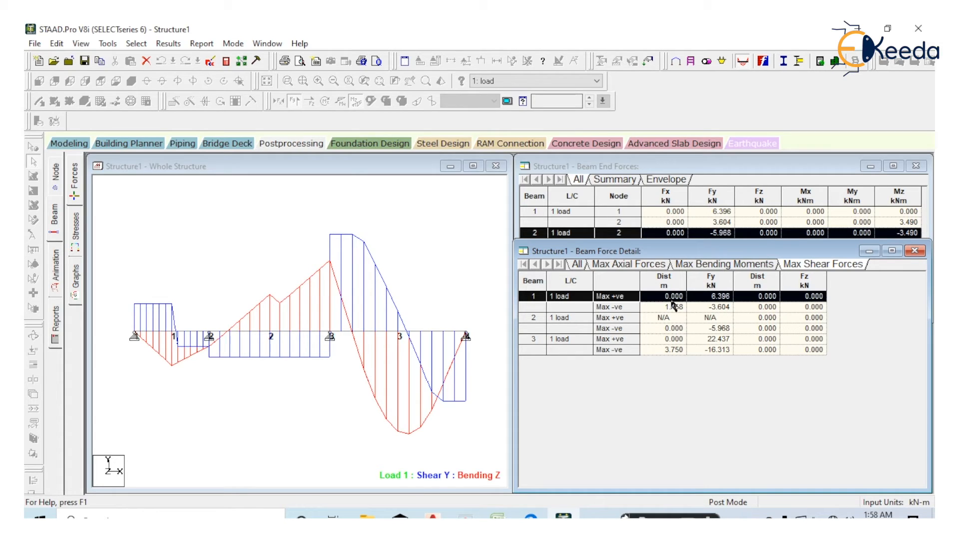
pyautogui.click(141, 304)
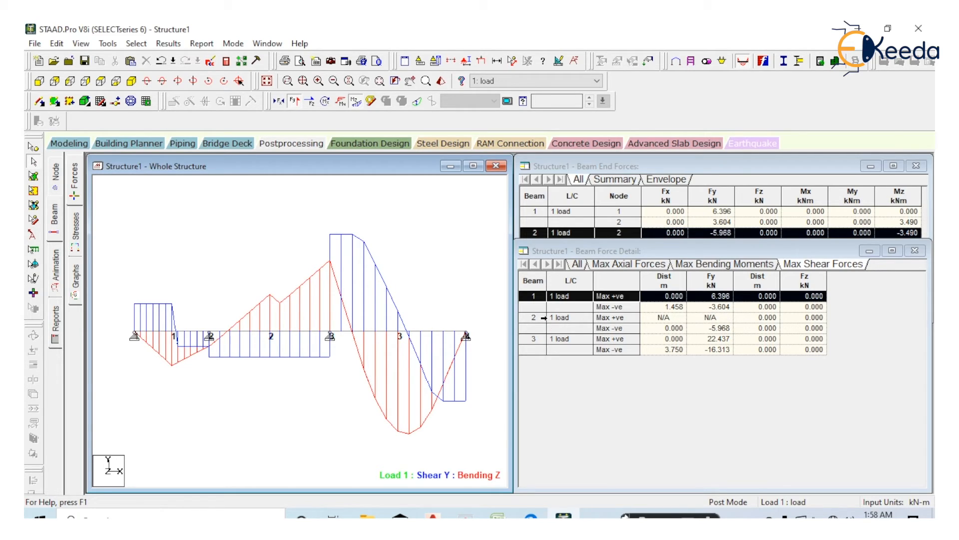
pyautogui.click(542, 318)
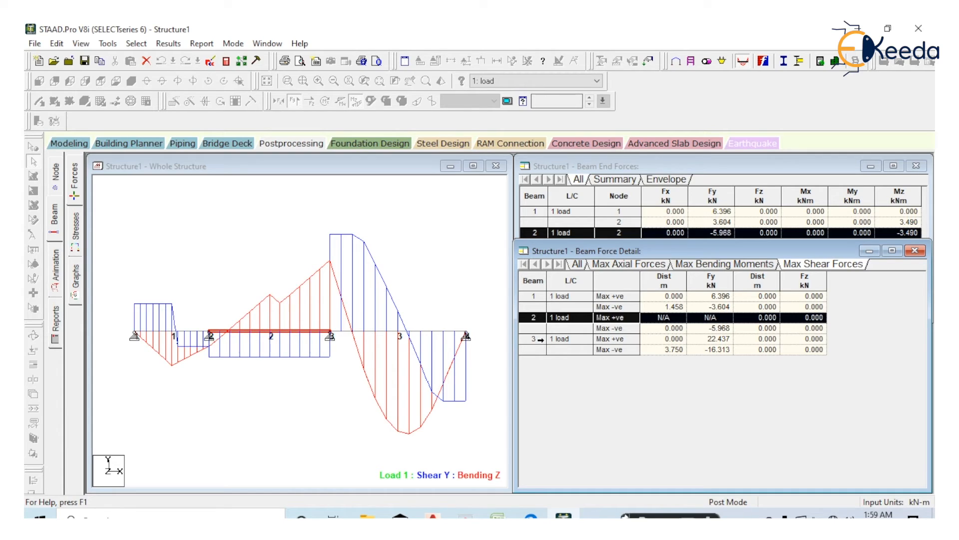
pyautogui.click(540, 339)
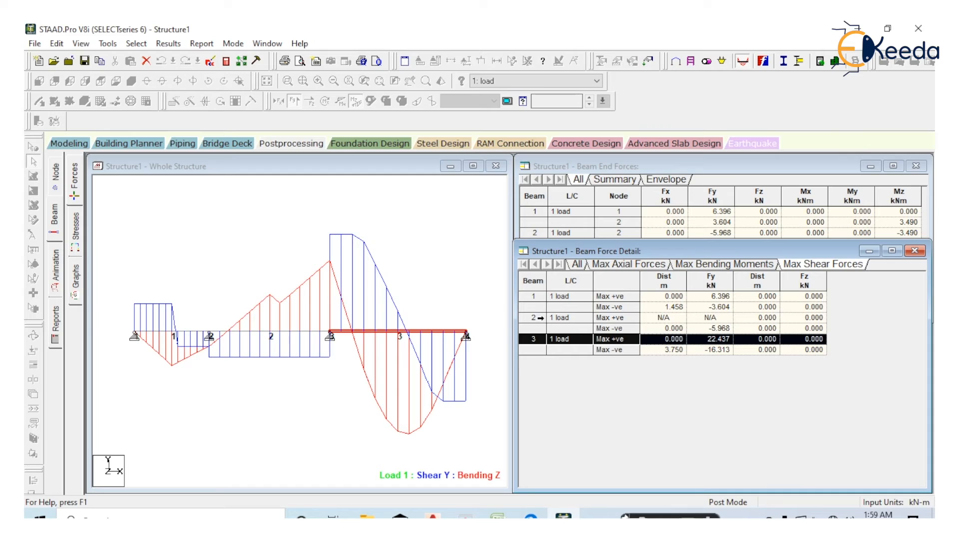
pyautogui.click(540, 317)
pyautogui.click(543, 297)
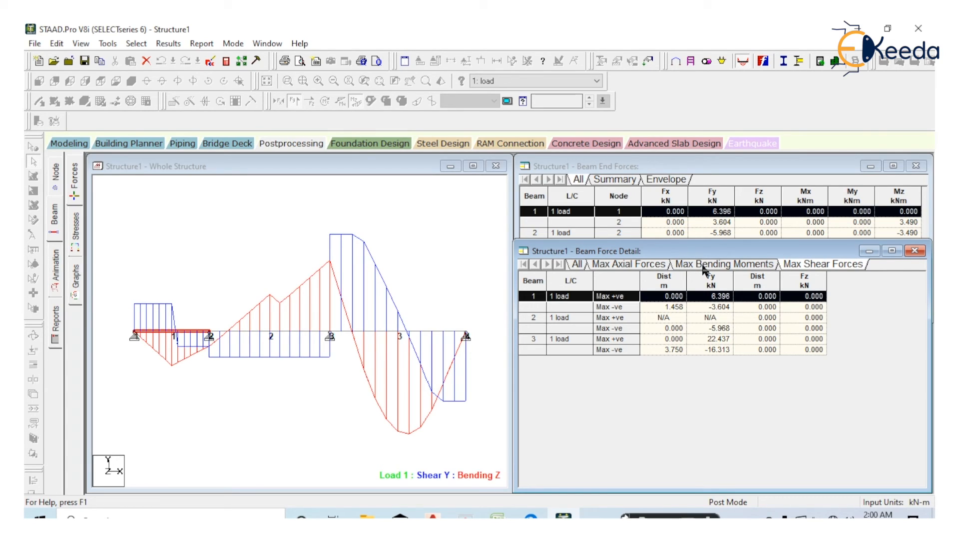
# Open the beam graphs and view the Mz, Fy and Fx graphs of beams 1, 2 and 3 in turn
pyautogui.click(76, 283)
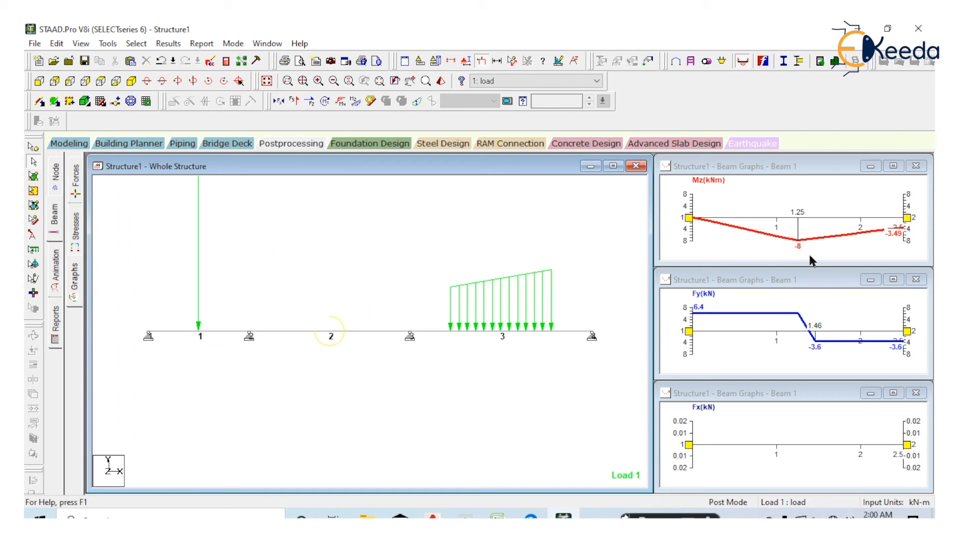
pyautogui.click(202, 332)
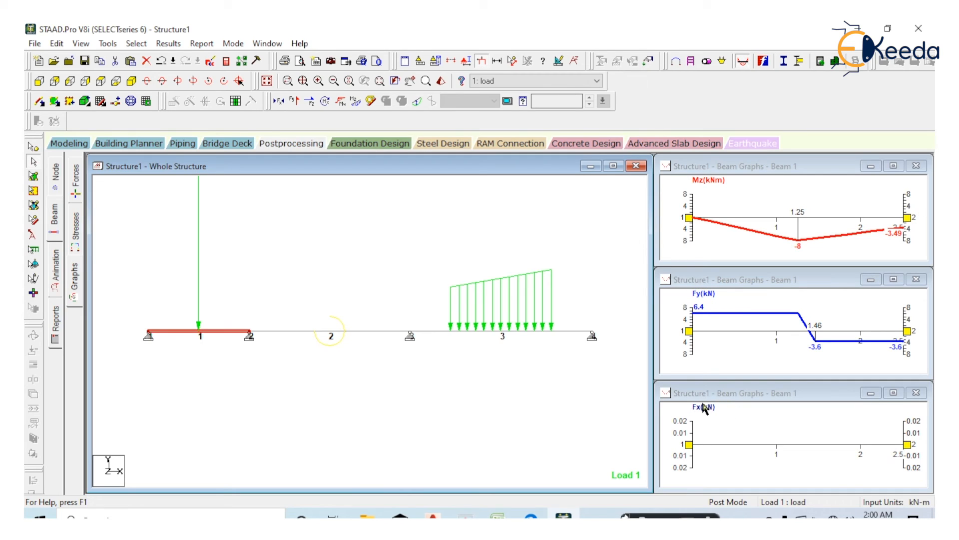
pyautogui.click(302, 376)
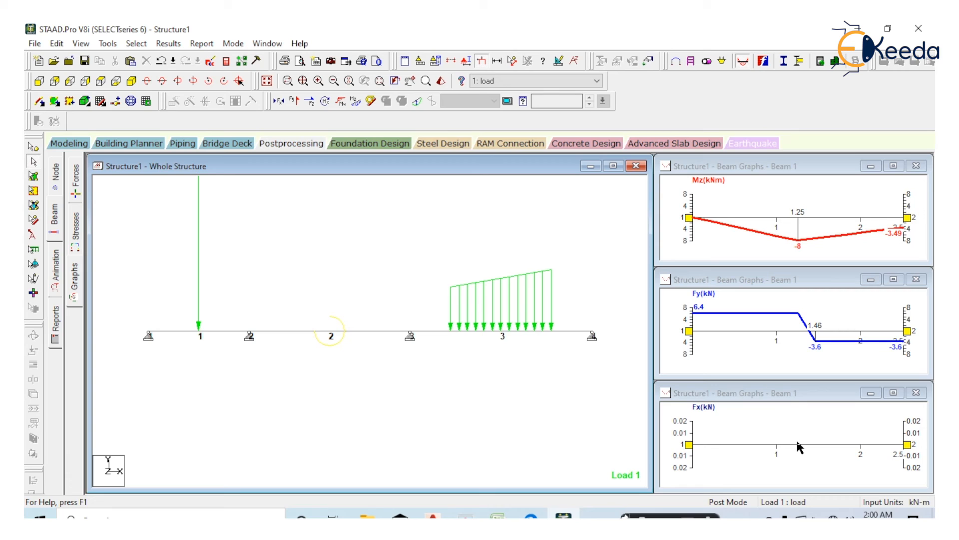
pyautogui.click(329, 331)
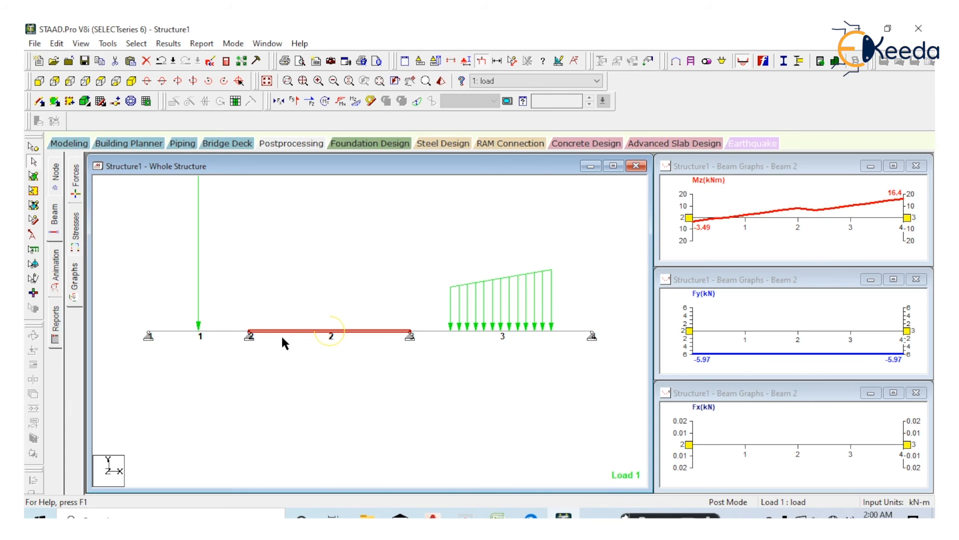
pyautogui.click(522, 331)
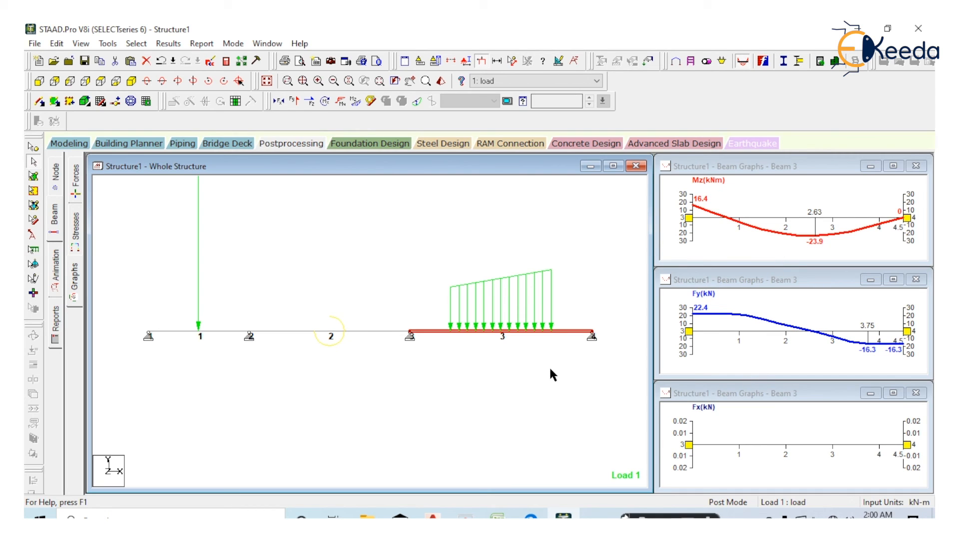
# Animate the section displacement of the whole beam structure under the applied load
pyautogui.click(56, 273)
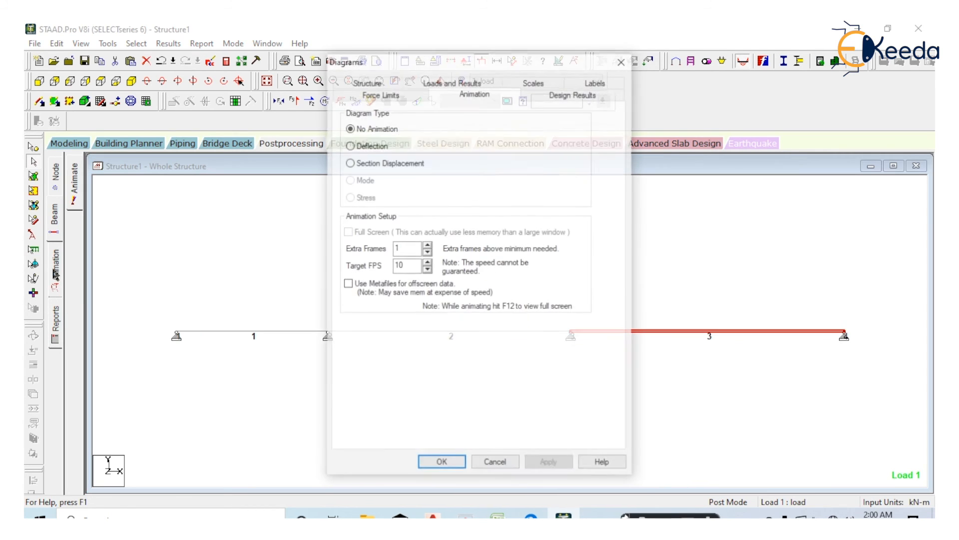
pyautogui.click(372, 162)
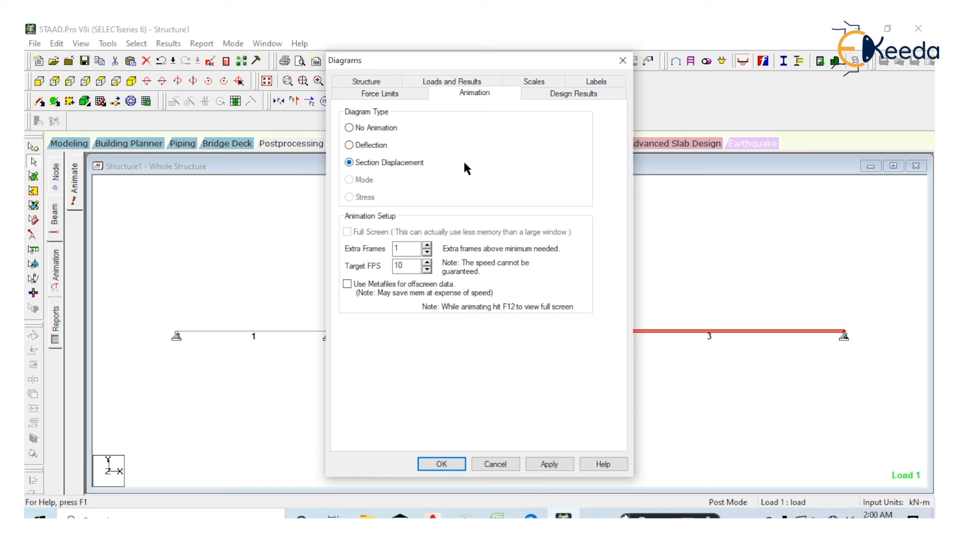
pyautogui.click(442, 463)
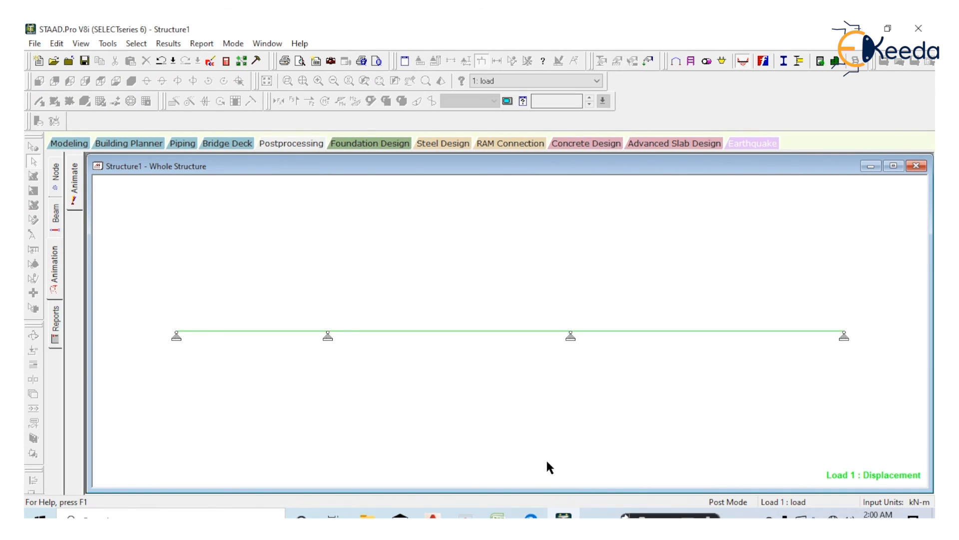
# Open the beam stress results and reposition the section plane dialog and the combined axial and bending stresses table for reading
pyautogui.click(56, 214)
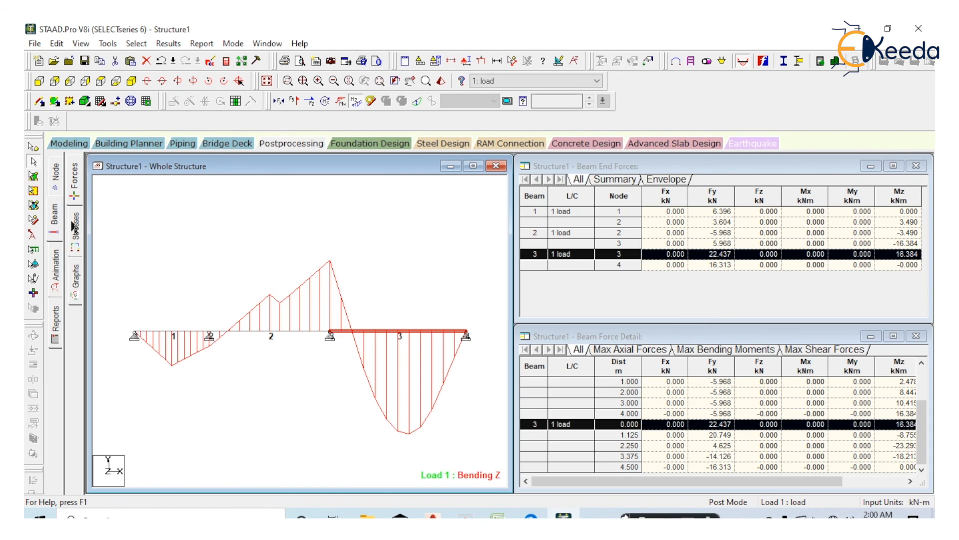
pyautogui.click(75, 227)
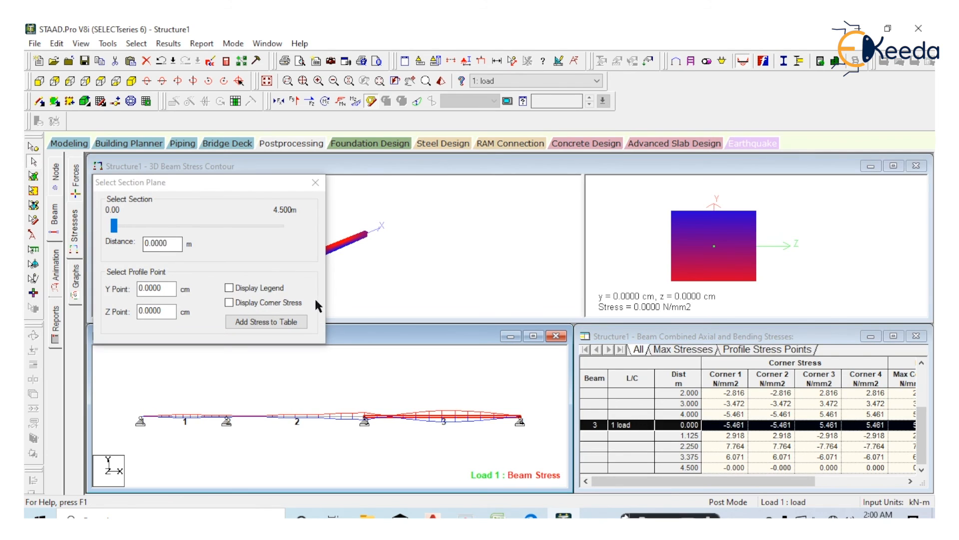
pyautogui.moveTo(268, 184); pyautogui.dragTo(616, 92)
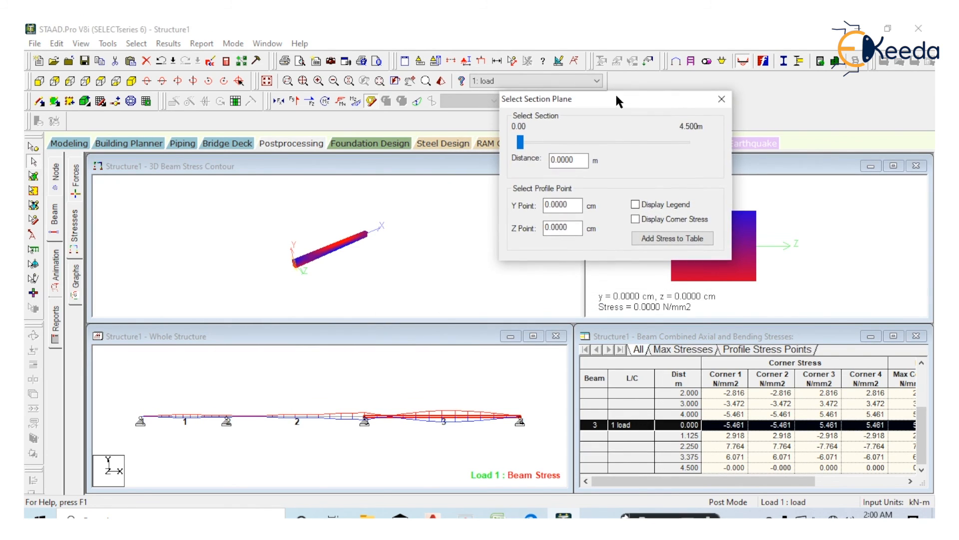
pyautogui.moveTo(708, 341); pyautogui.dragTo(678, 301)
pyautogui.moveTo(697, 450); pyautogui.dragTo(702, 493)
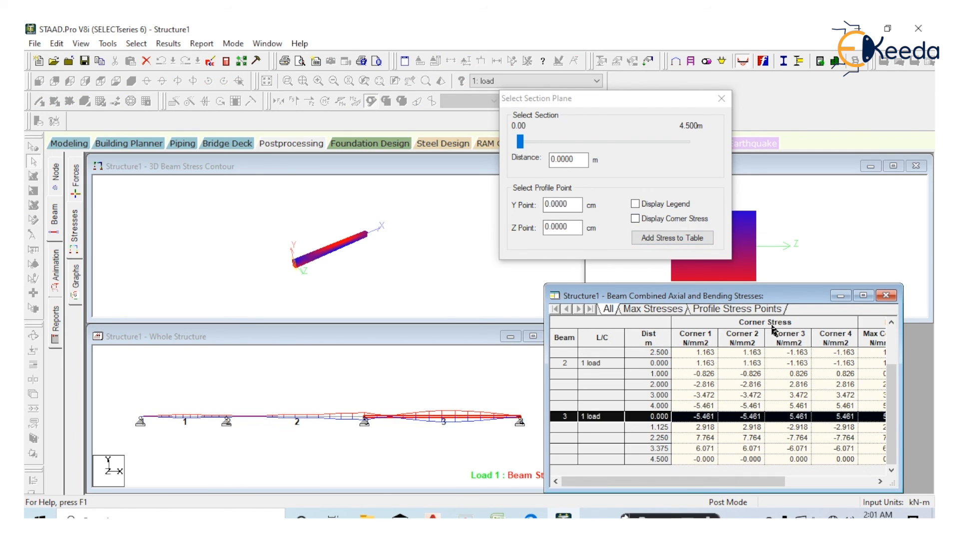
pyautogui.moveTo(759, 298); pyautogui.dragTo(763, 284)
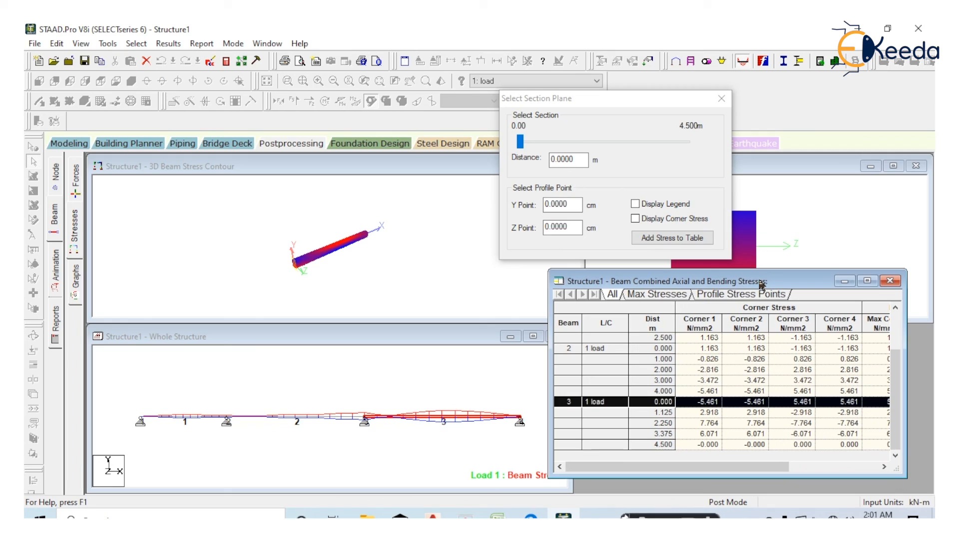
# View the maximum stresses and profile stress points of the beams, returning to the full list of corner stresses
pyautogui.click(668, 295)
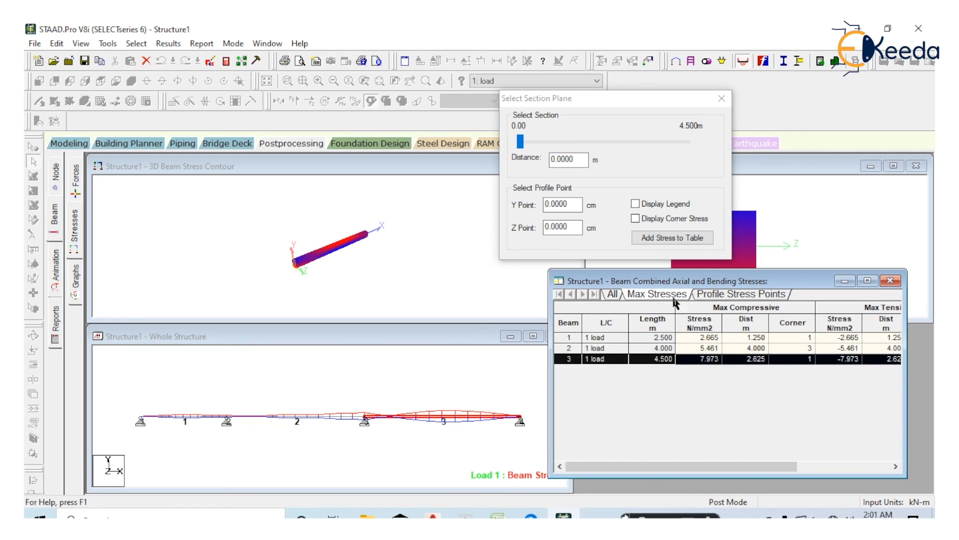
pyautogui.click(730, 295)
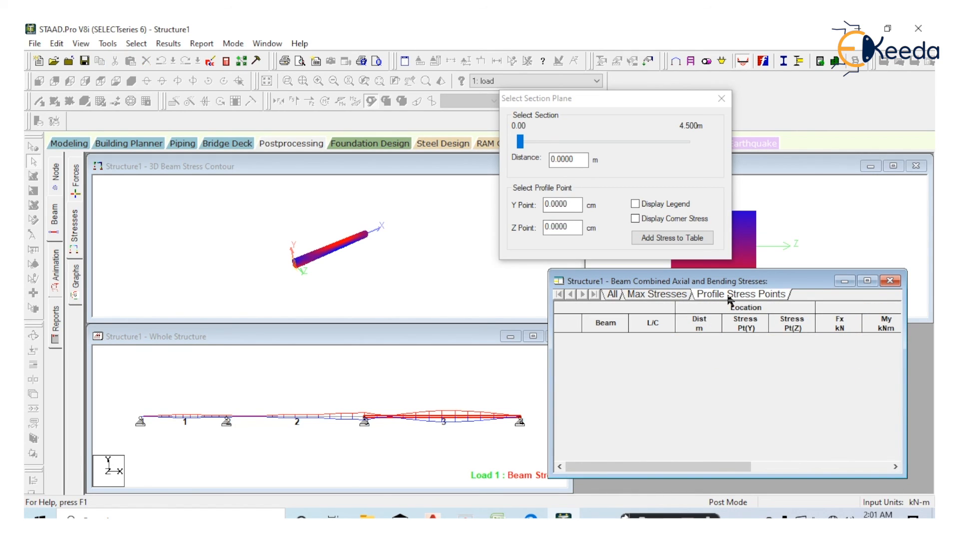
pyautogui.click(668, 295)
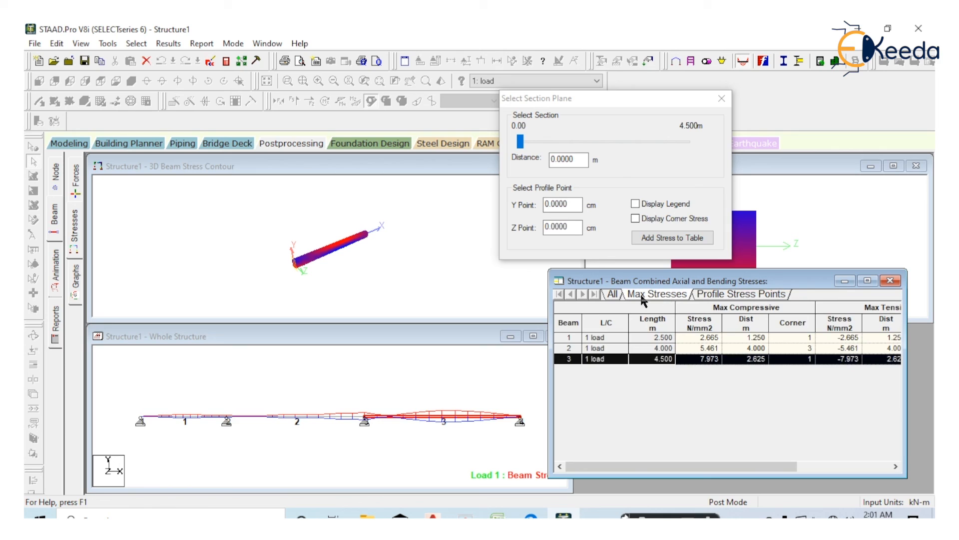
pyautogui.click(612, 294)
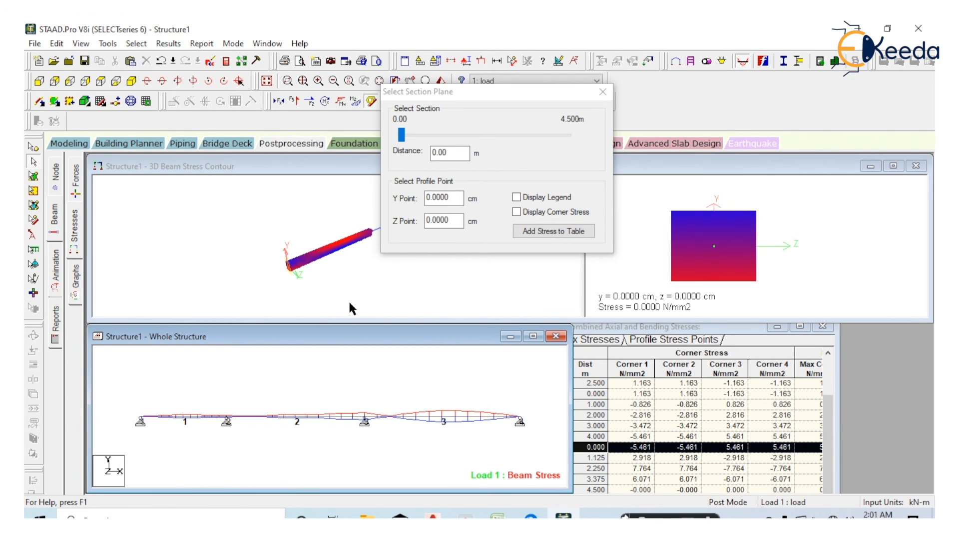